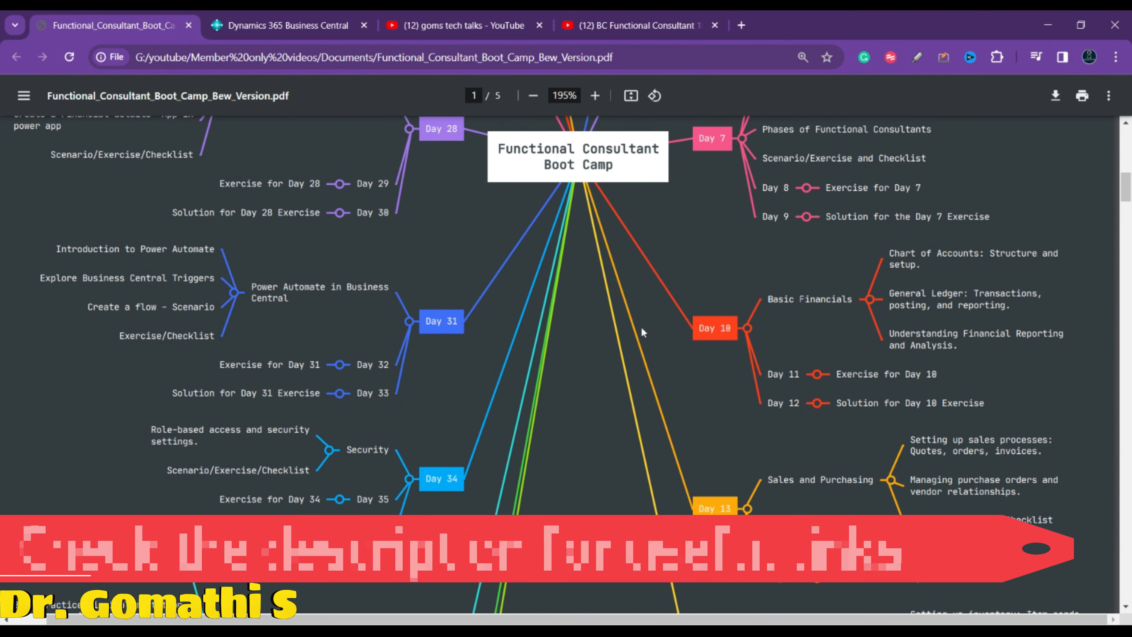
Review the Day 10 Basic Financials branch in the Functional Consultant Boot Camp mind map
scroll(566, 313, down, 3)
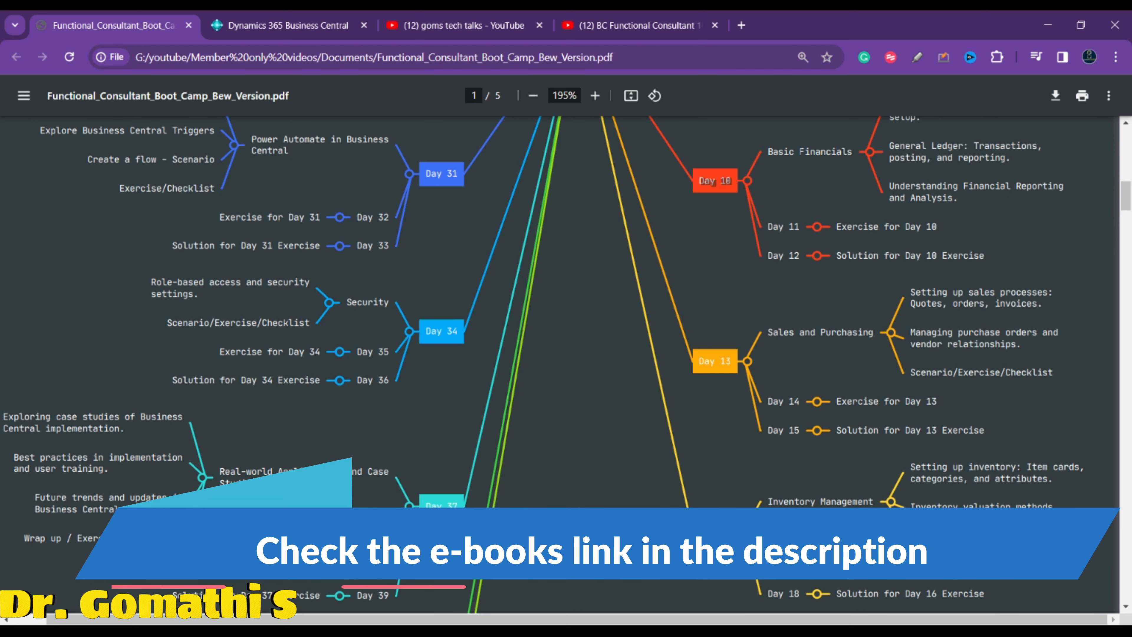
drag(768, 152, 839, 152)
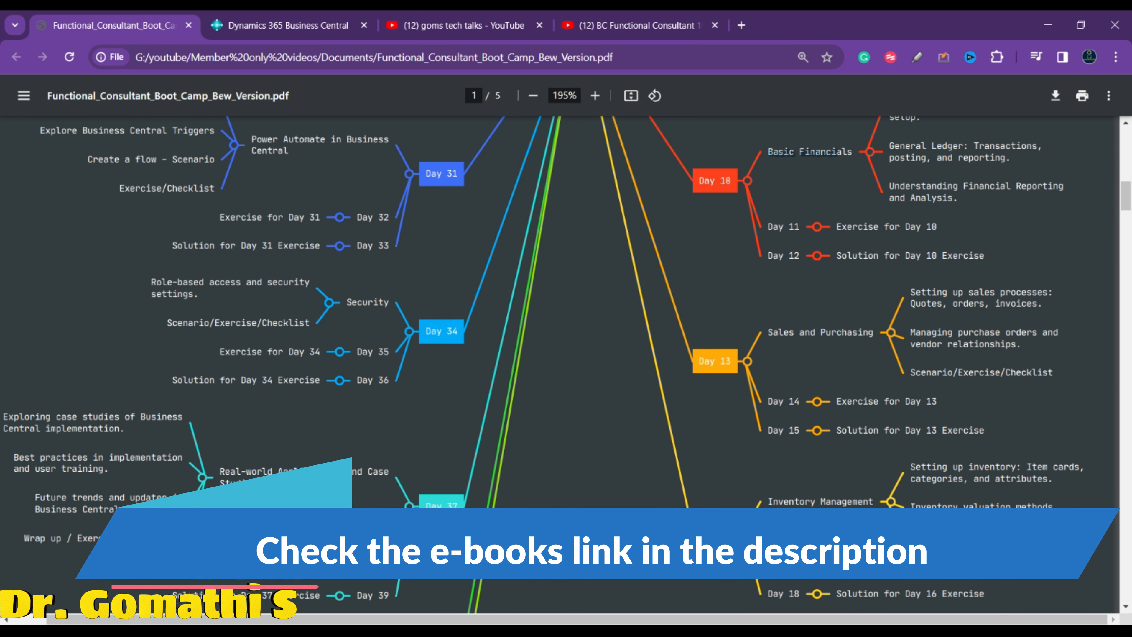
scroll(701, 406, up, 2)
scroll(700, 405, up, 2)
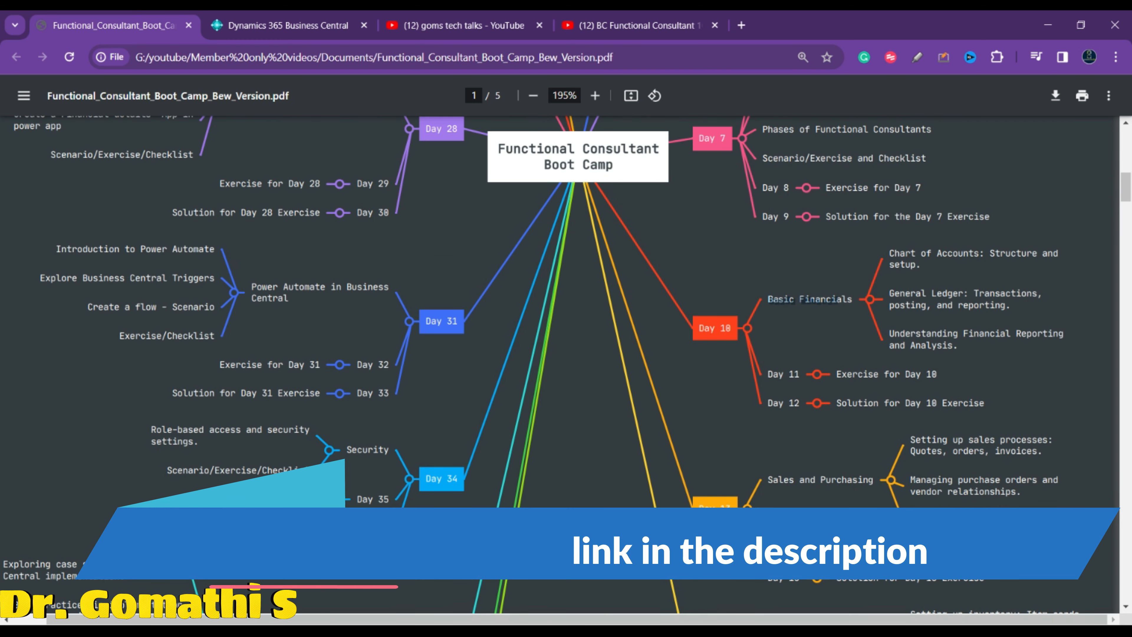
Switch to the goms tech talks channel on YouTube and browse its playlists to BC Functional Consultant 101
click(634, 25)
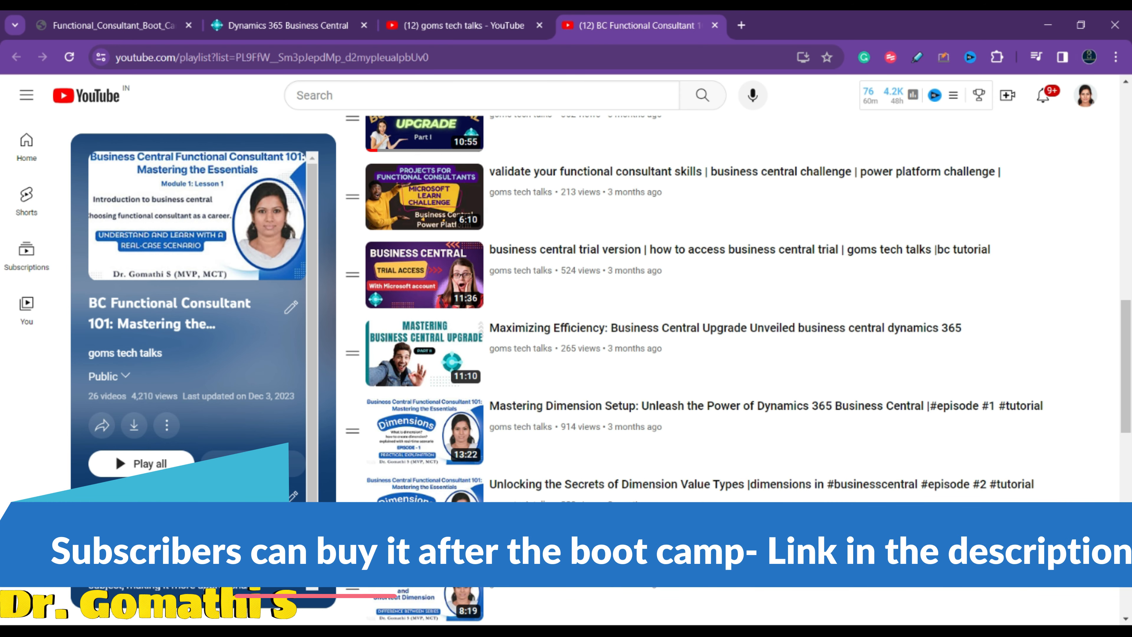
click(413, 23)
scroll(580, 401, up, 8)
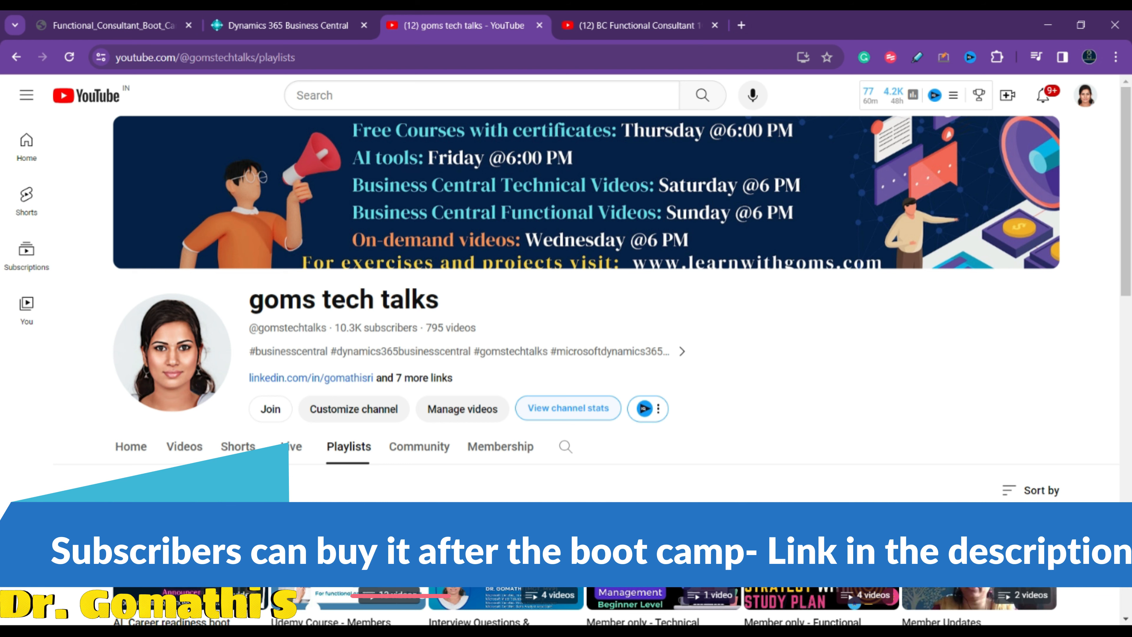
scroll(581, 414, down, 1)
scroll(582, 414, down, 1)
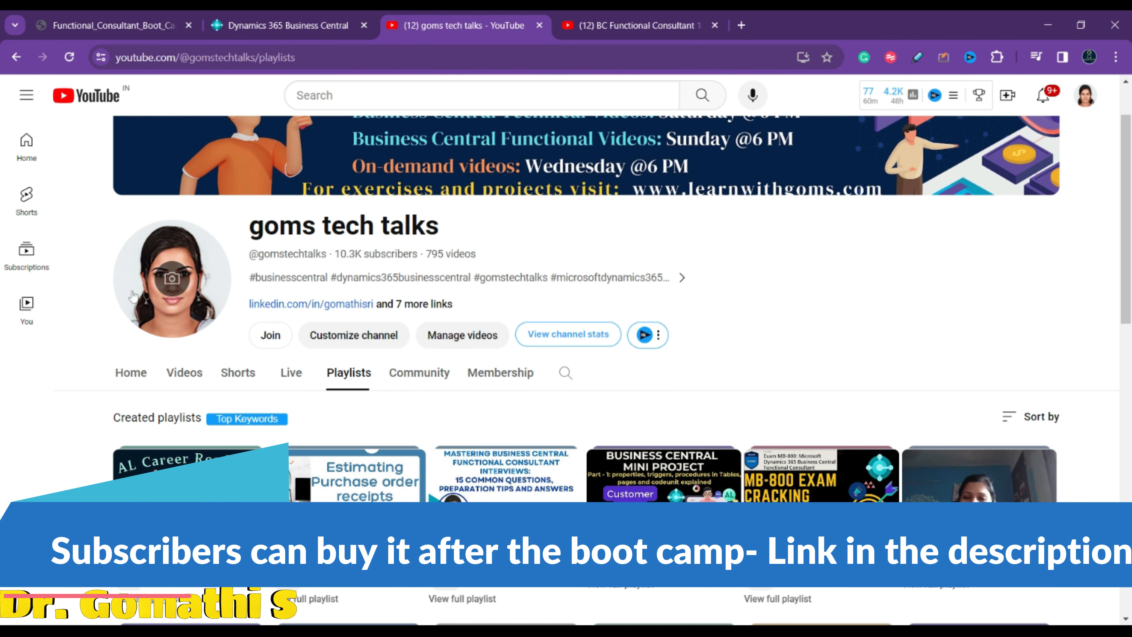
triple_click(343, 225)
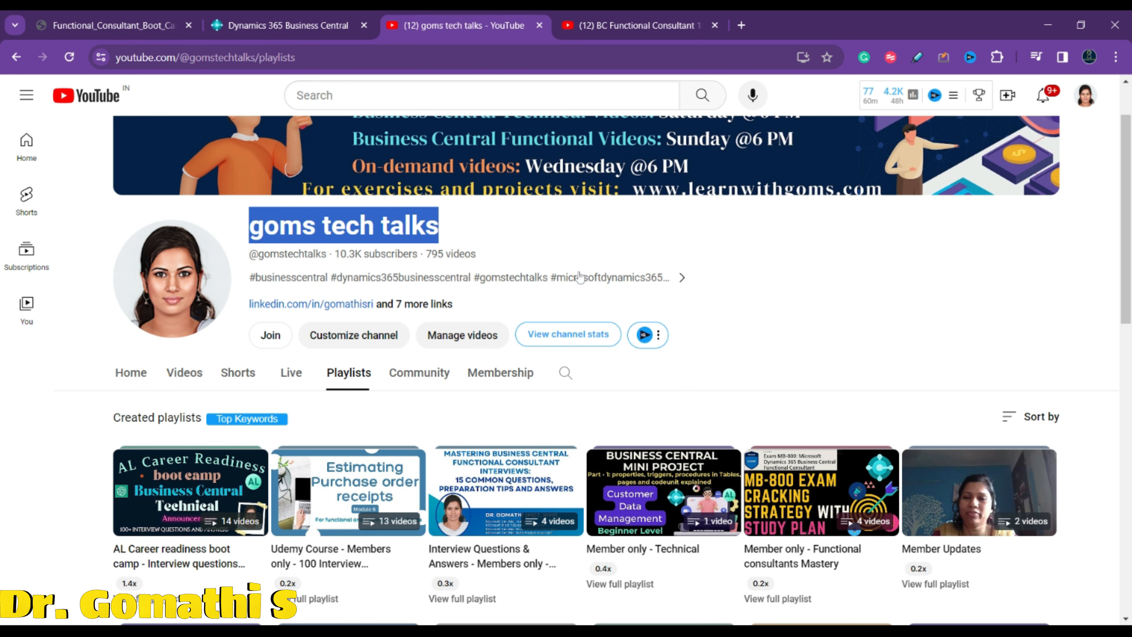
scroll(610, 271, down, 2)
scroll(365, 308, down, 10)
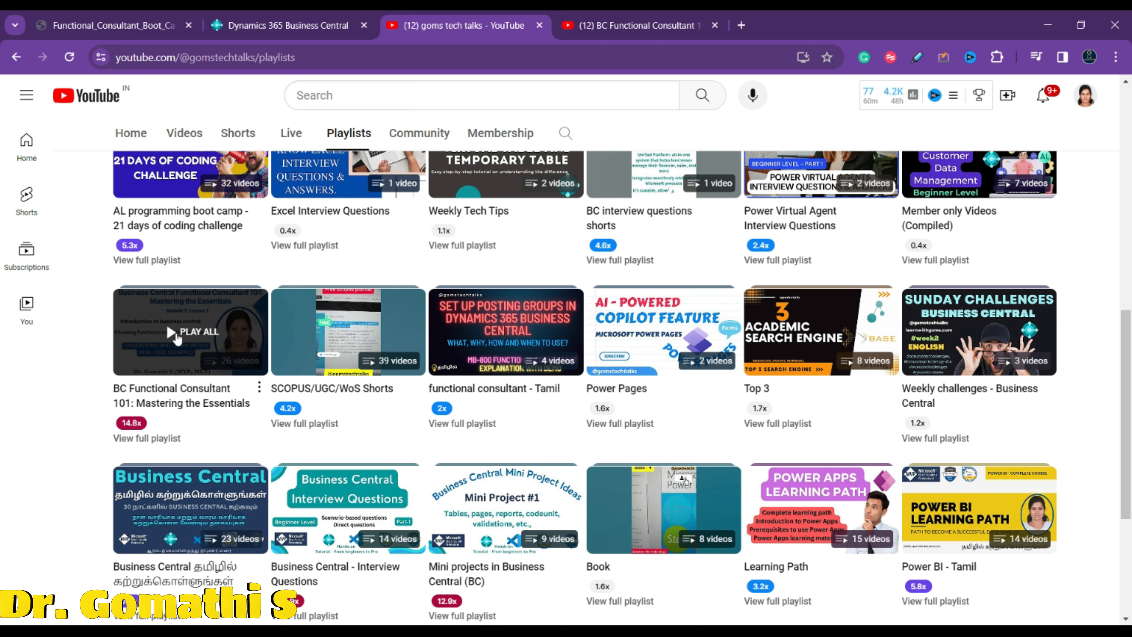
Switch back to the boot camp PDF and highlight the Basic Financials topic under Day 10
click(575, 20)
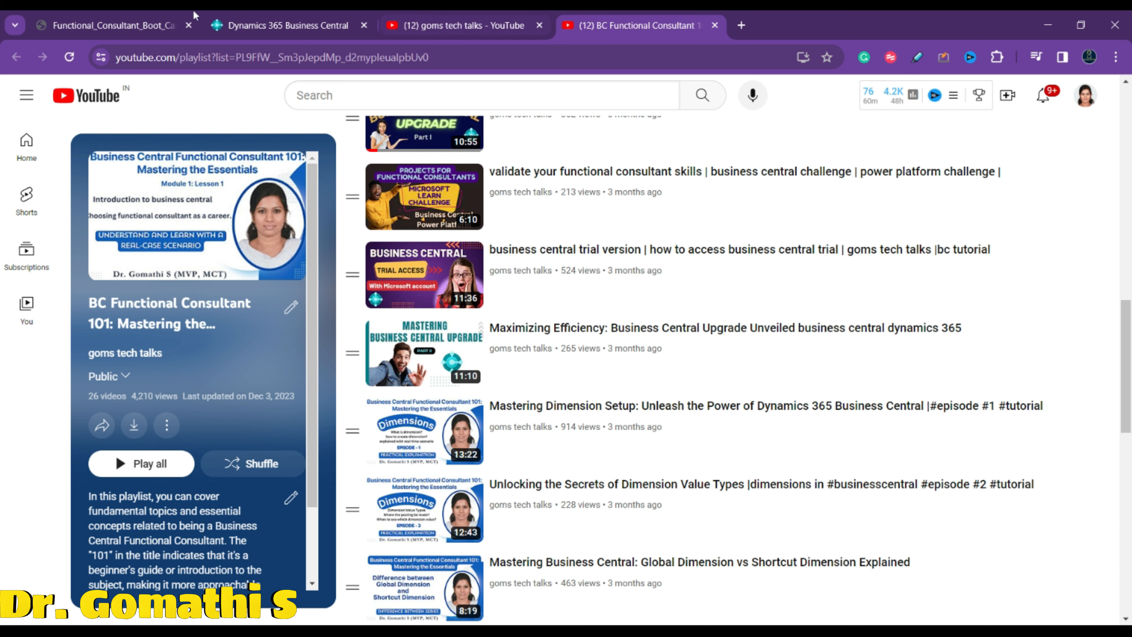
click(266, 18)
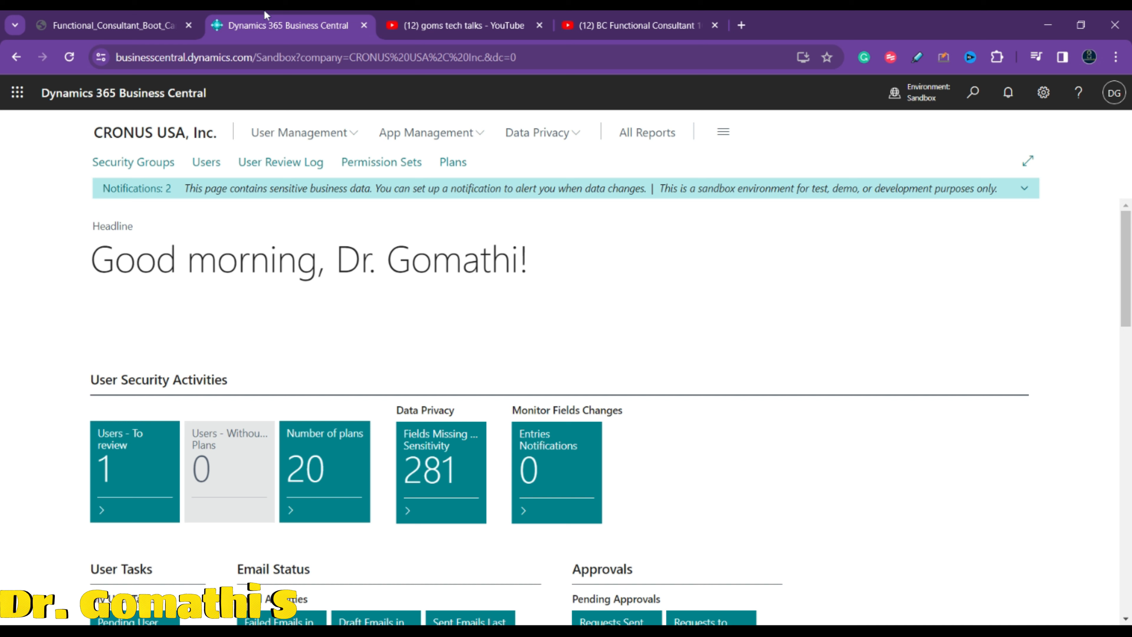
click(144, 15)
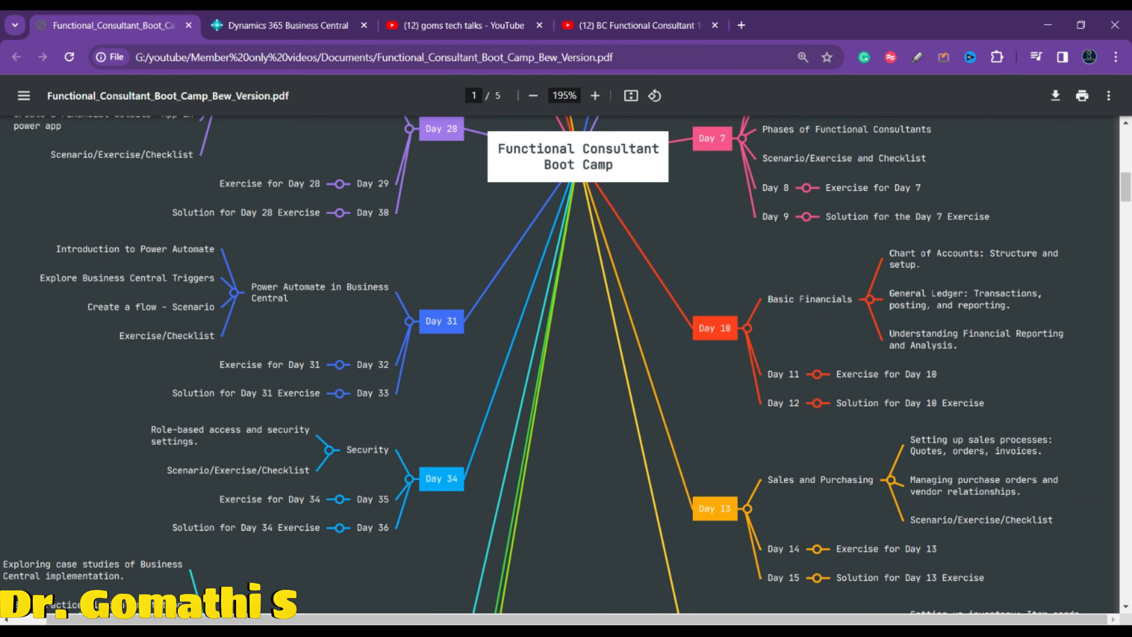
drag(777, 301, 849, 301)
Switch to the BC Functional Consultant 101 playlist on YouTube and review its videos from the introduction through the general ledger setup lessons
click(468, 20)
click(248, 15)
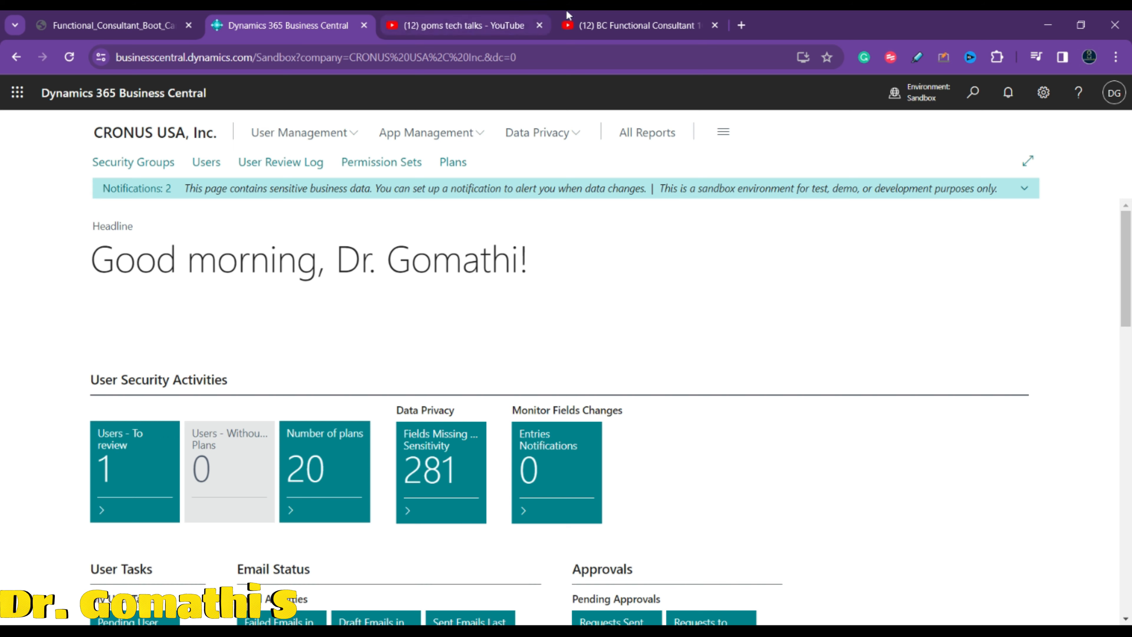
click(642, 26)
scroll(724, 542, up, 20)
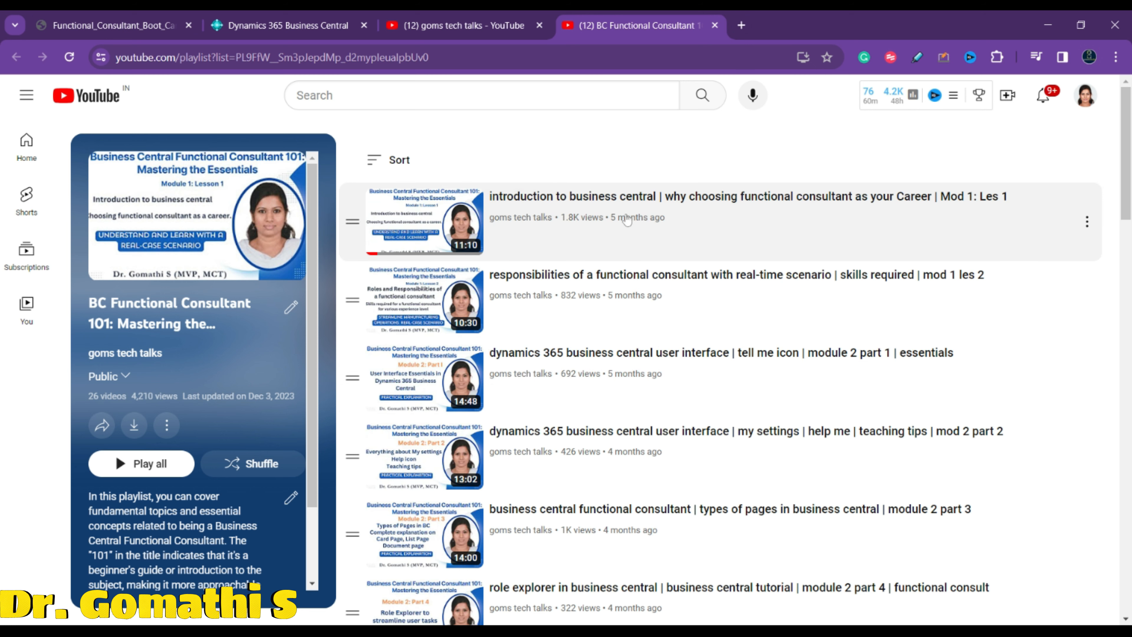
scroll(680, 315, down, 2)
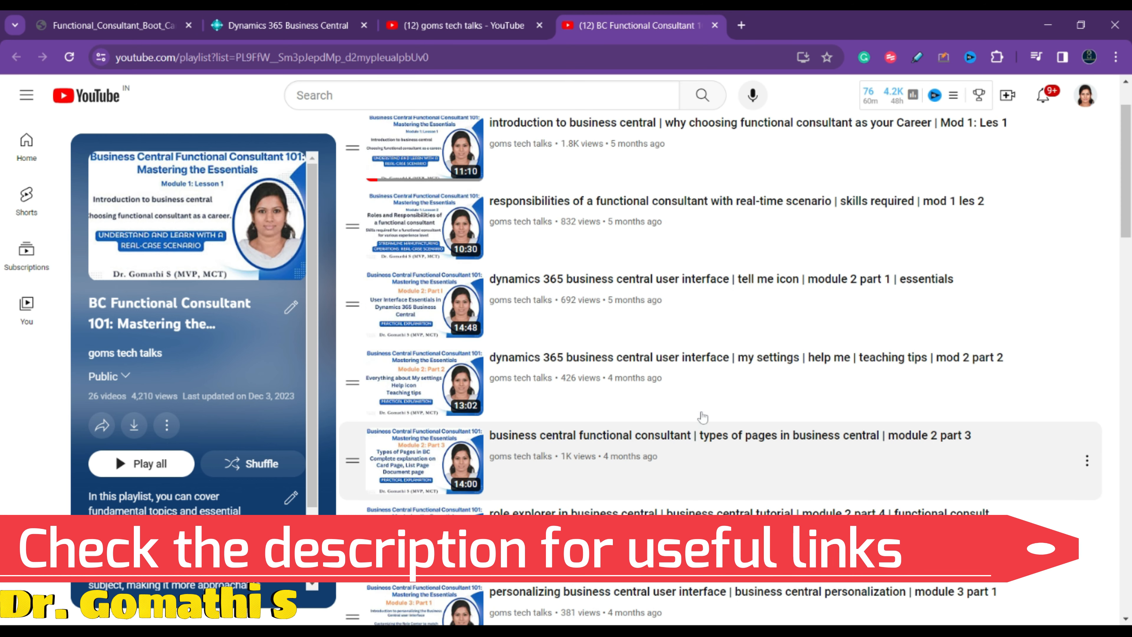
scroll(776, 357, down, 3)
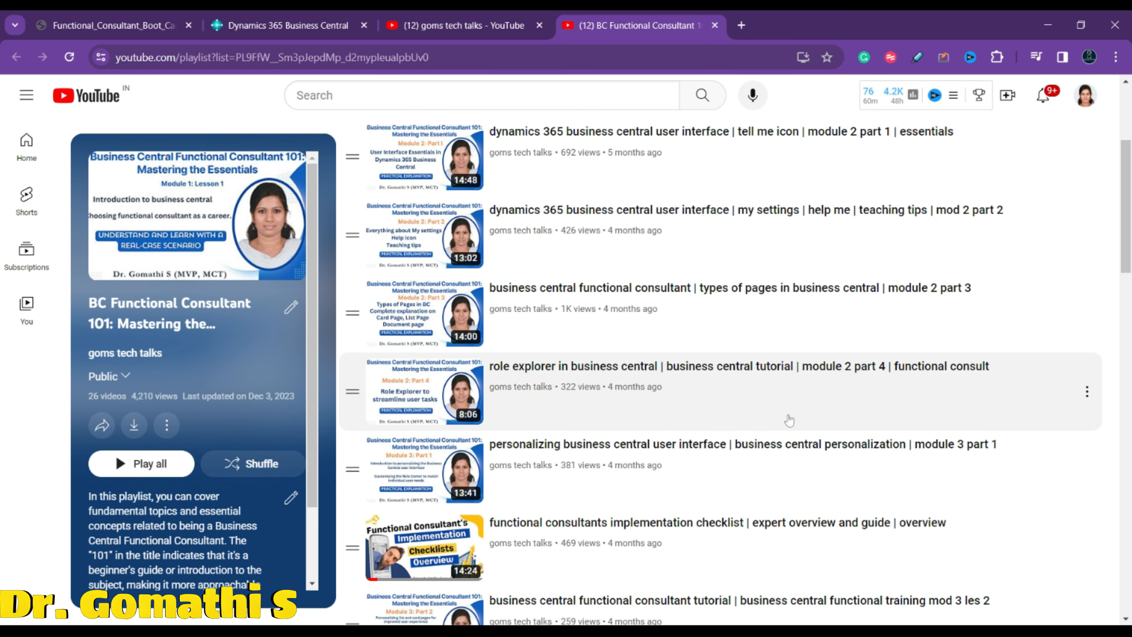
scroll(603, 345, up, 5)
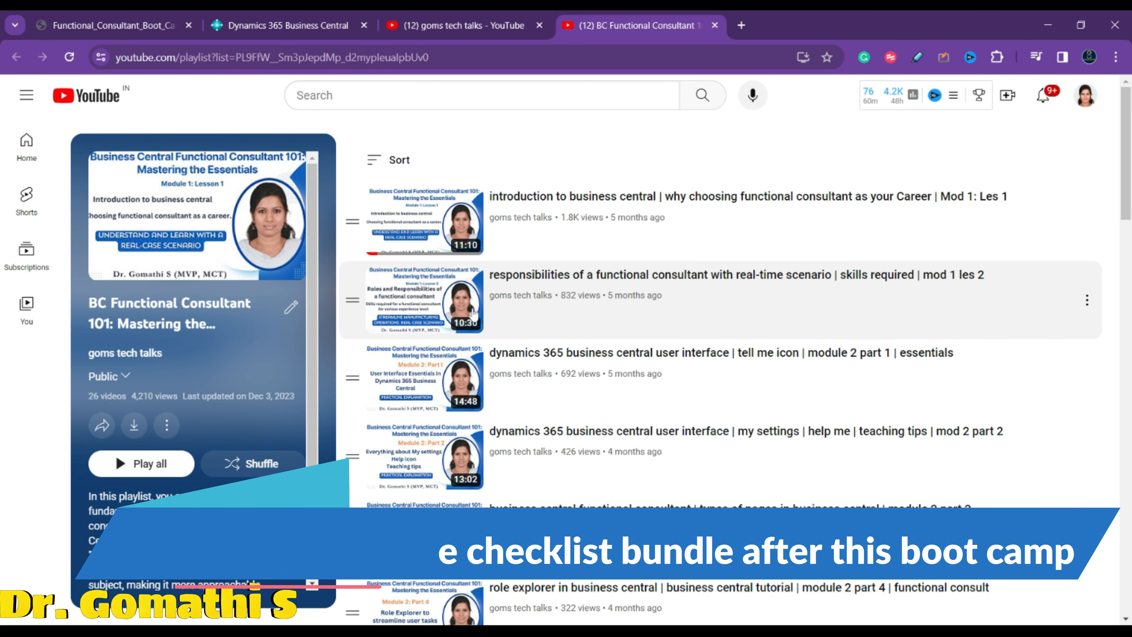
scroll(492, 401, down, 2)
scroll(492, 401, down, 4)
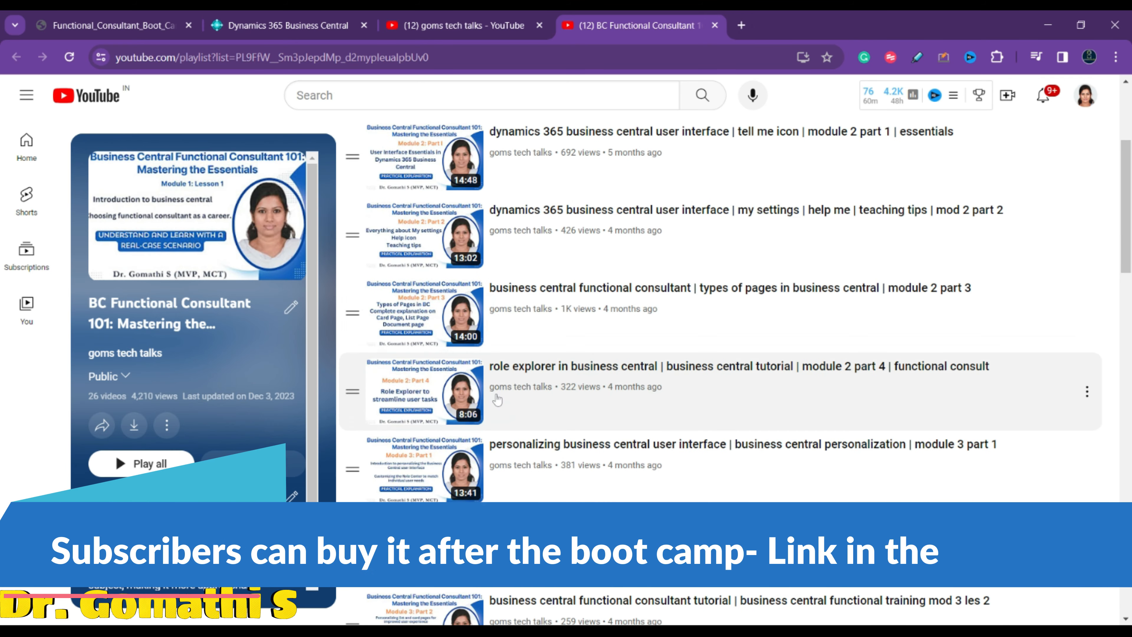
scroll(605, 384, down, 3)
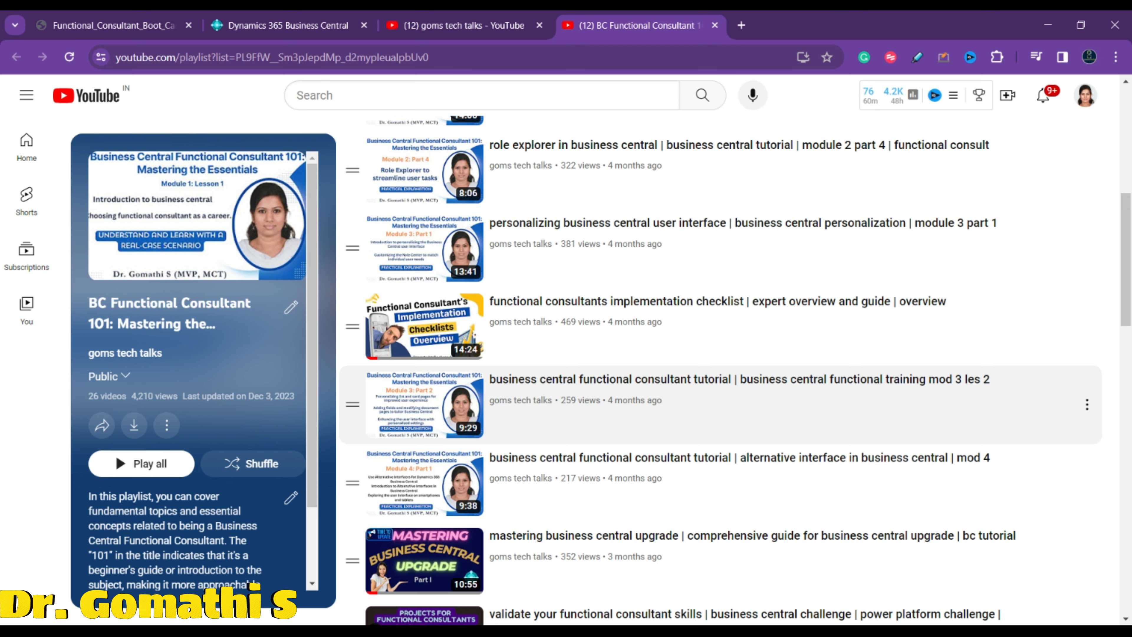
scroll(621, 431, down, 10)
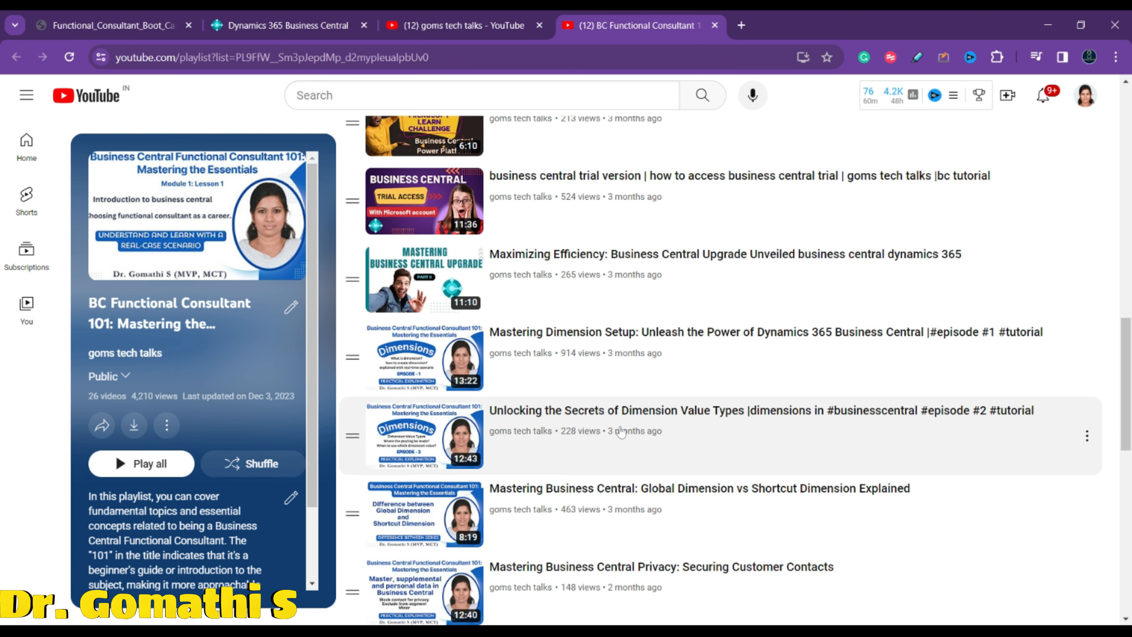
scroll(621, 431, down, 4)
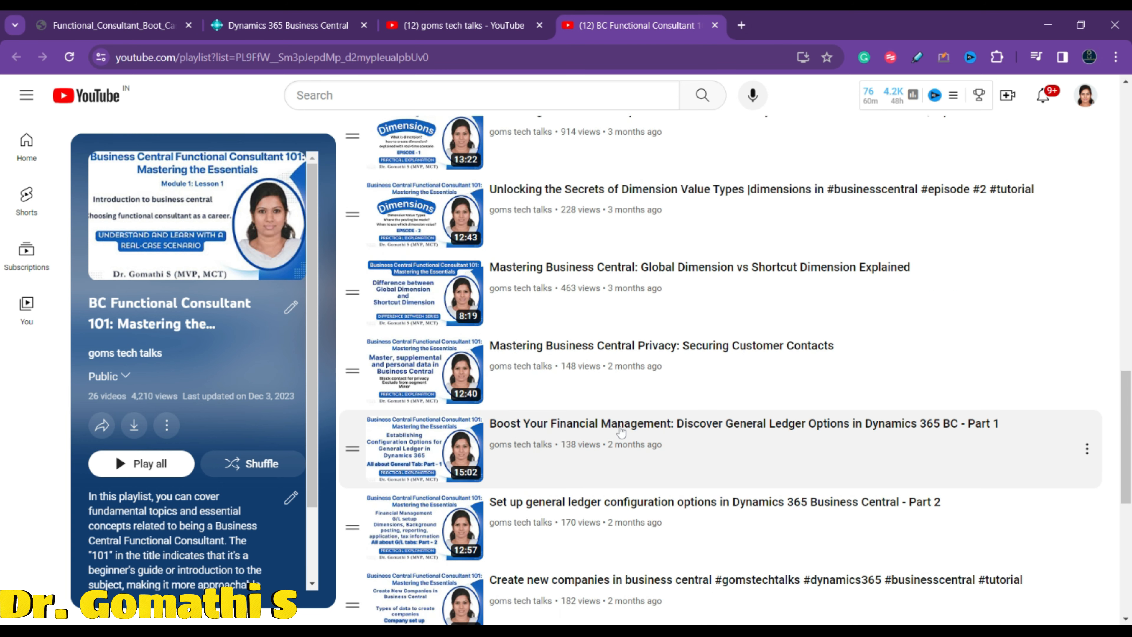
scroll(621, 431, down, 4)
scroll(579, 401, up, 1)
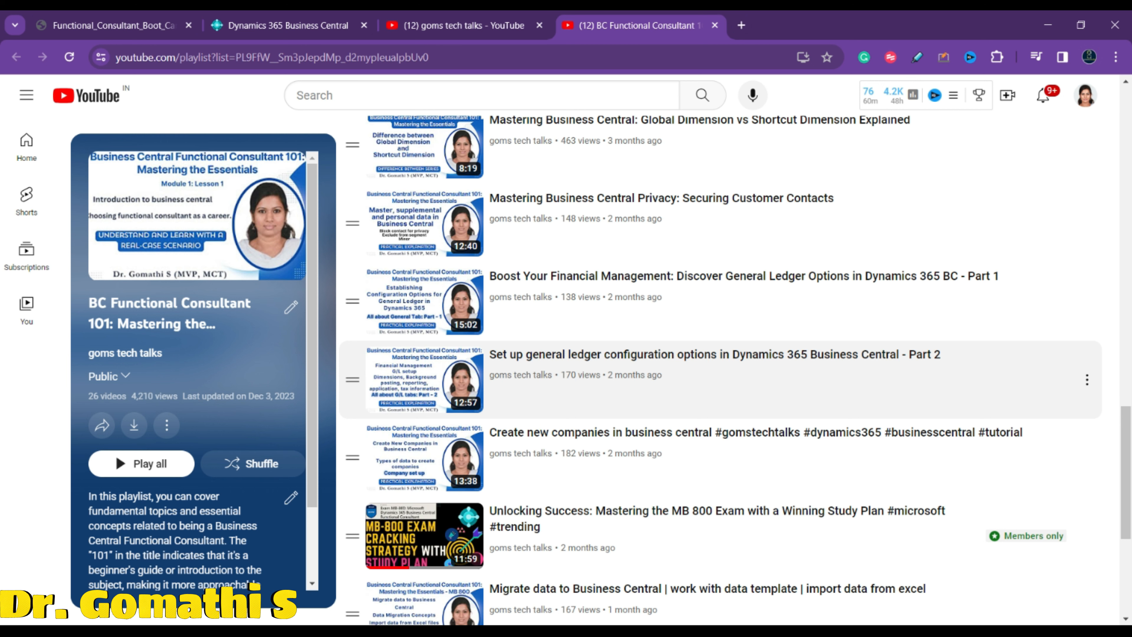
Switch to Business Central, search for "Chart of accounts" and open the Chart of Accounts list page
click(277, 17)
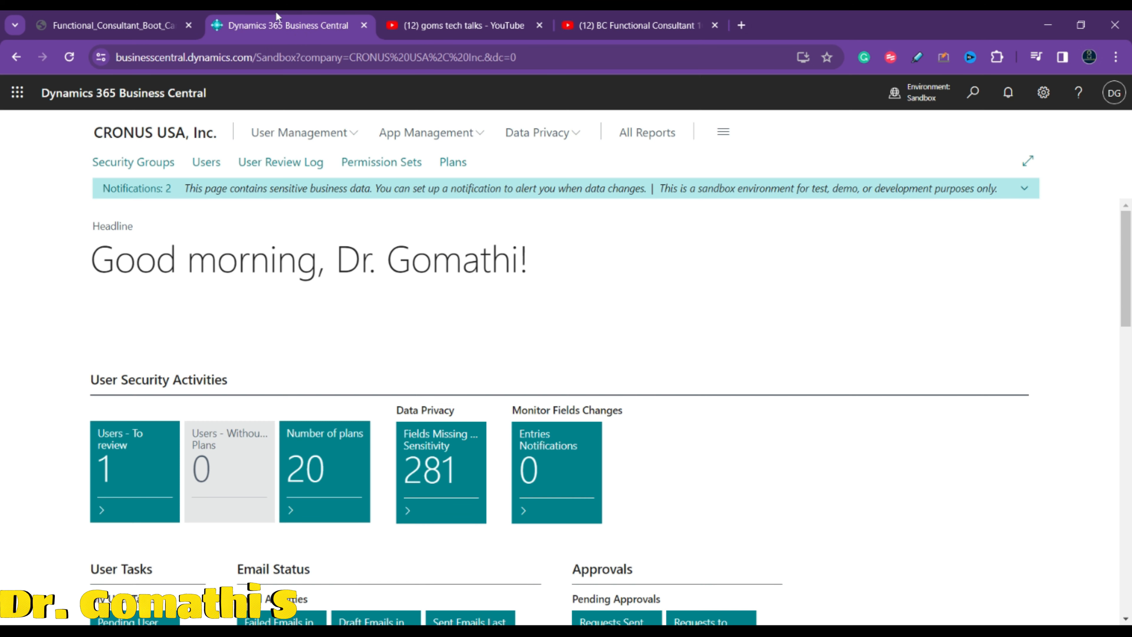
click(973, 95)
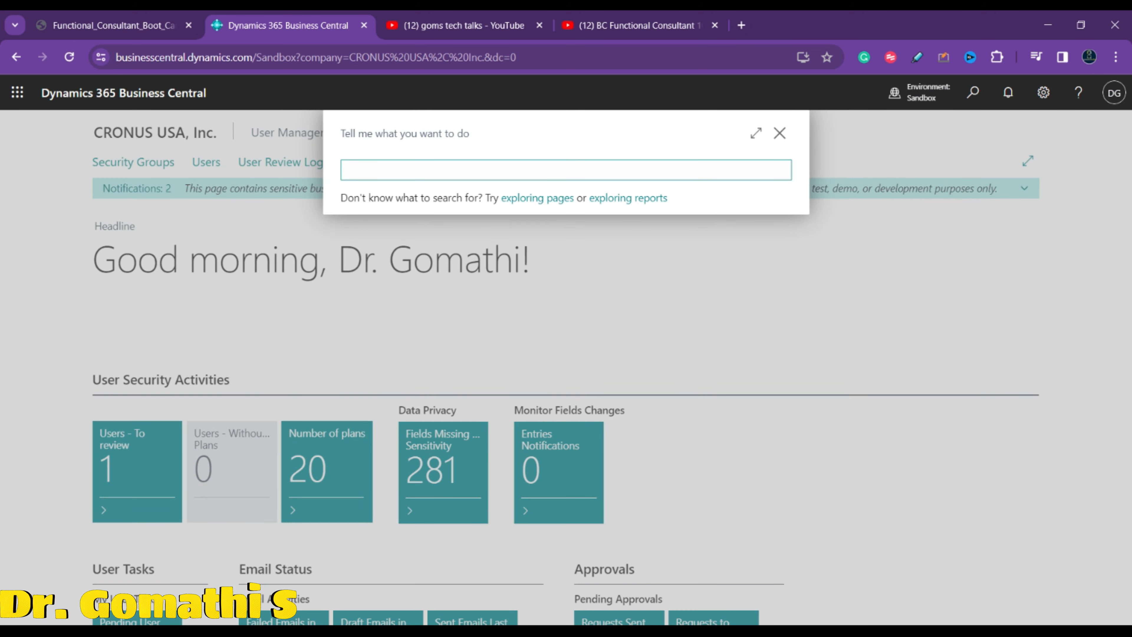
text(Chart of accounts)
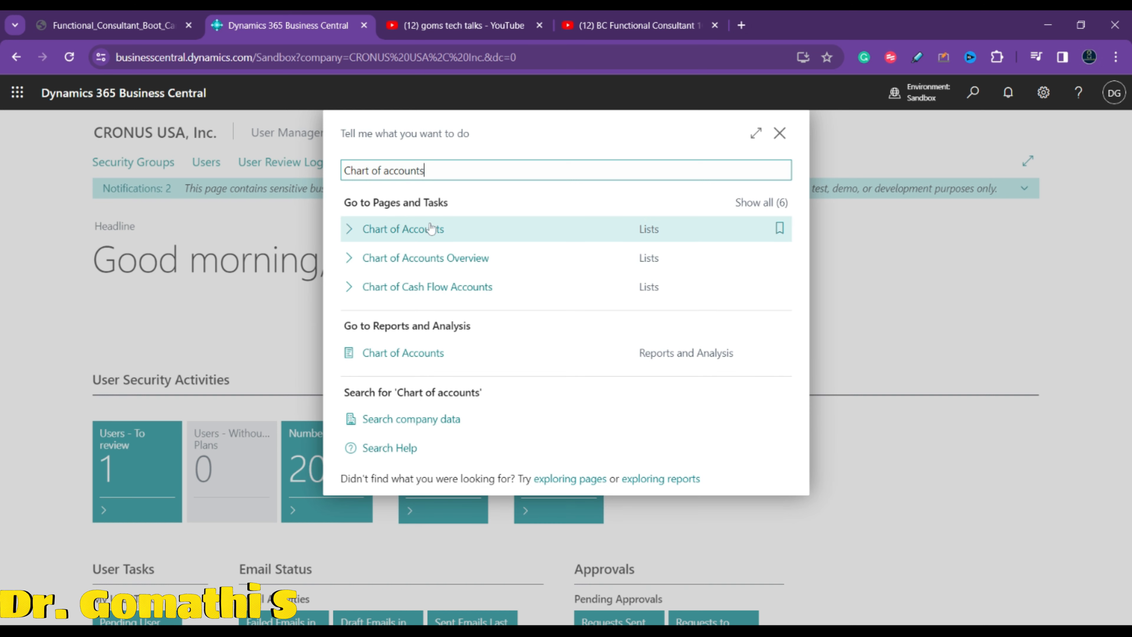
click(404, 230)
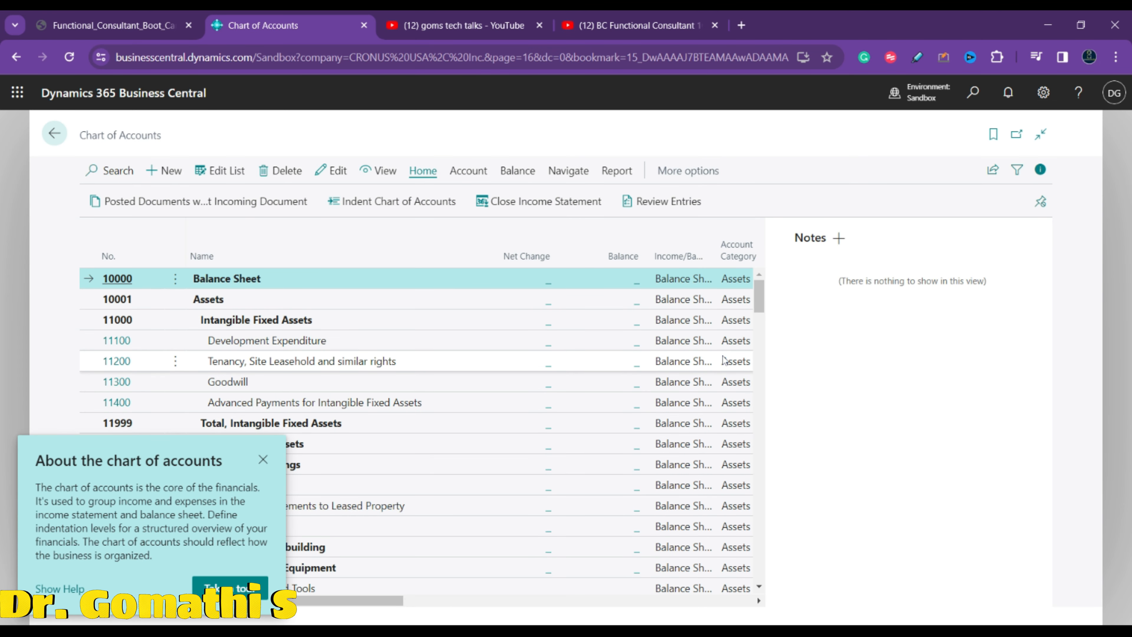
Dismiss the teaching tip on the chart of accounts and start a new G/L account card
scroll(725, 360, down, 3)
scroll(724, 359, down, 3)
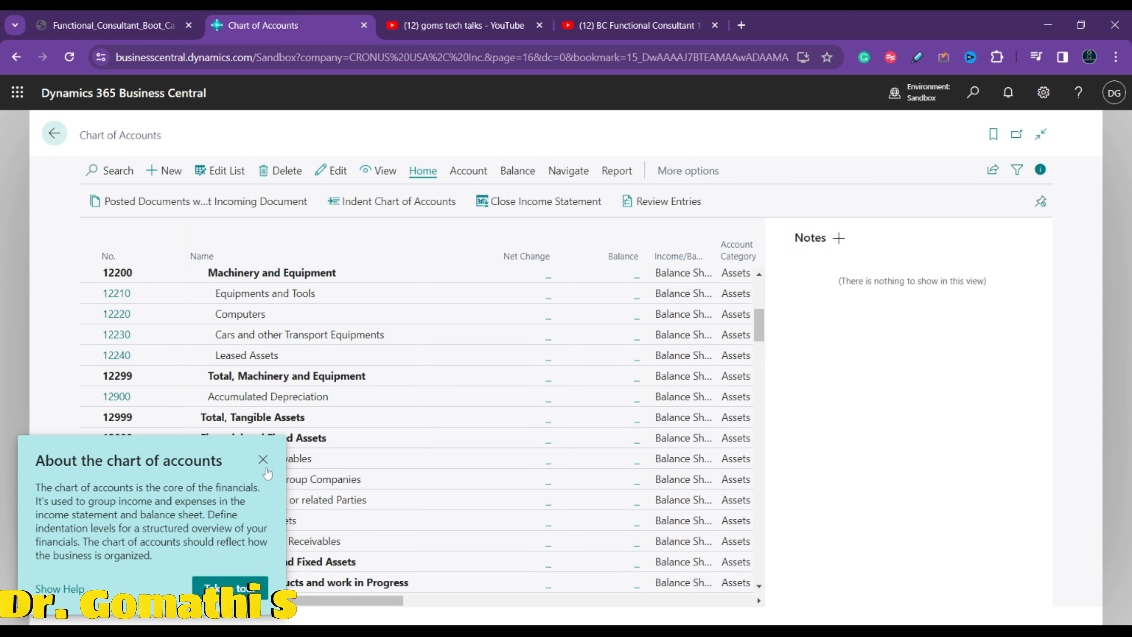
click(263, 459)
scroll(569, 427, down, 12)
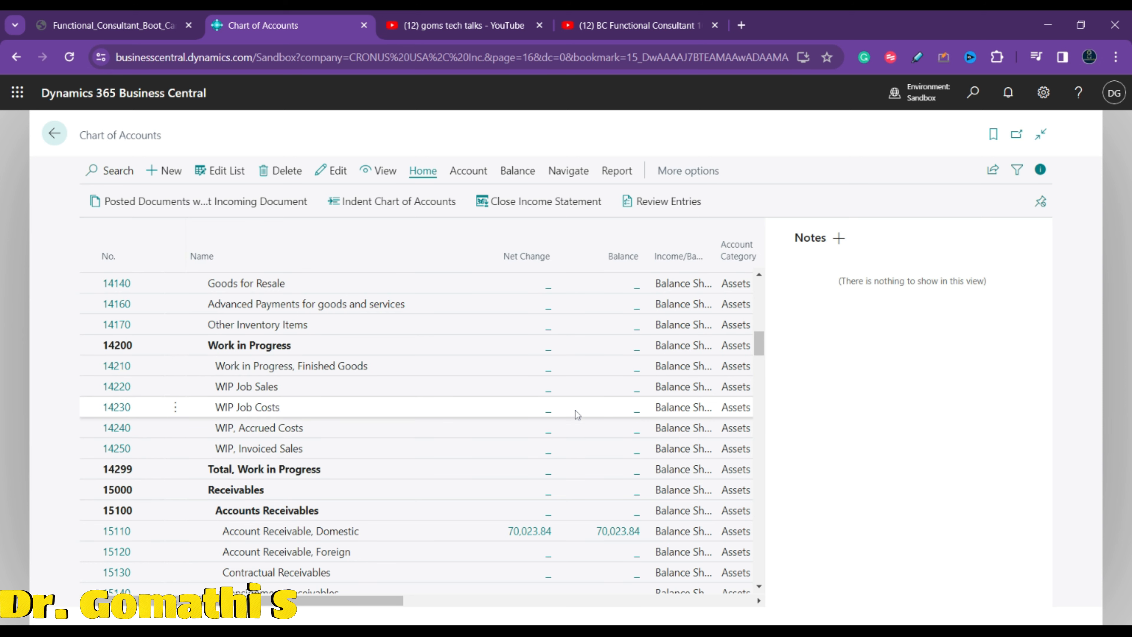
scroll(575, 415, down, 15)
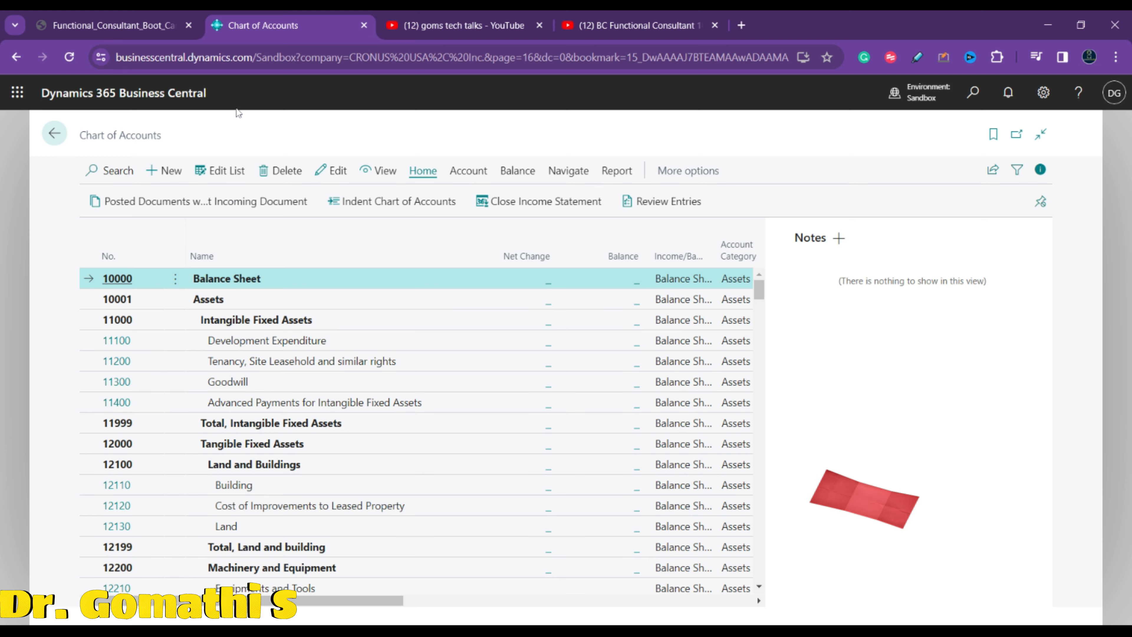
click(165, 171)
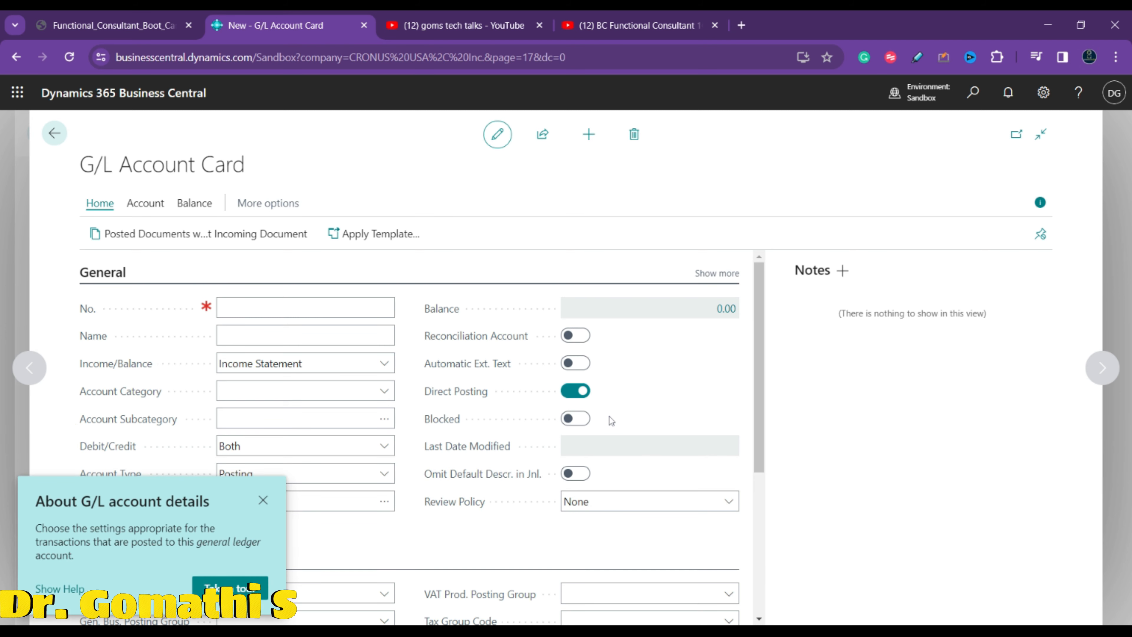
scroll(608, 421, down, 2)
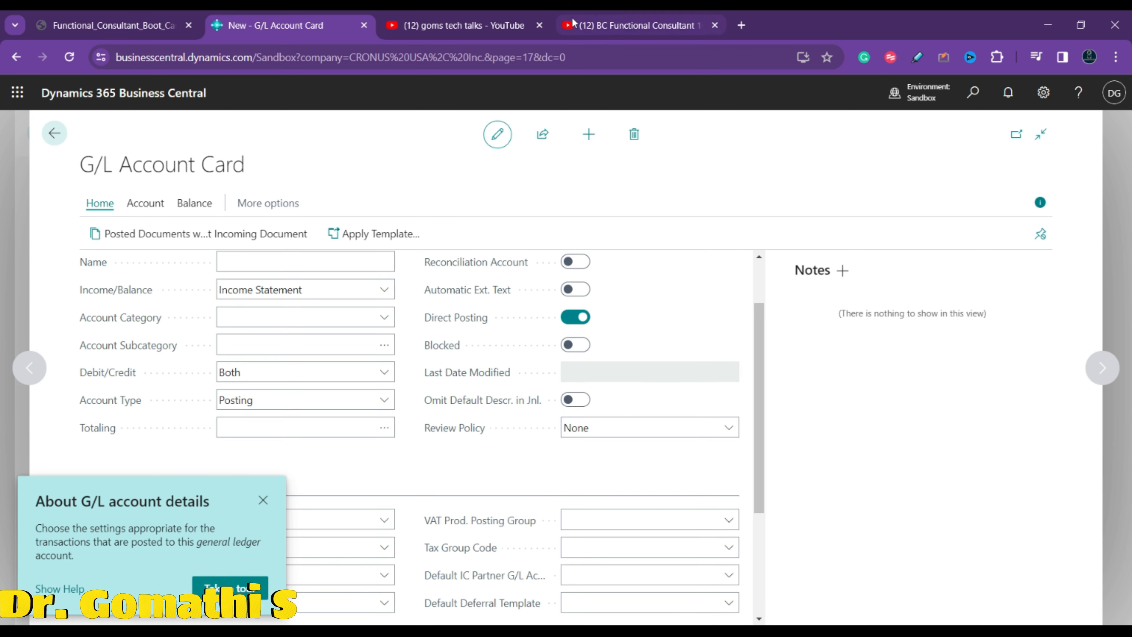
Switch to the YouTube playlist and look over its dimension and general ledger lessons
click(574, 22)
scroll(647, 462, up, 8)
scroll(647, 462, down, 4)
scroll(648, 462, down, 3)
scroll(648, 459, up, 3)
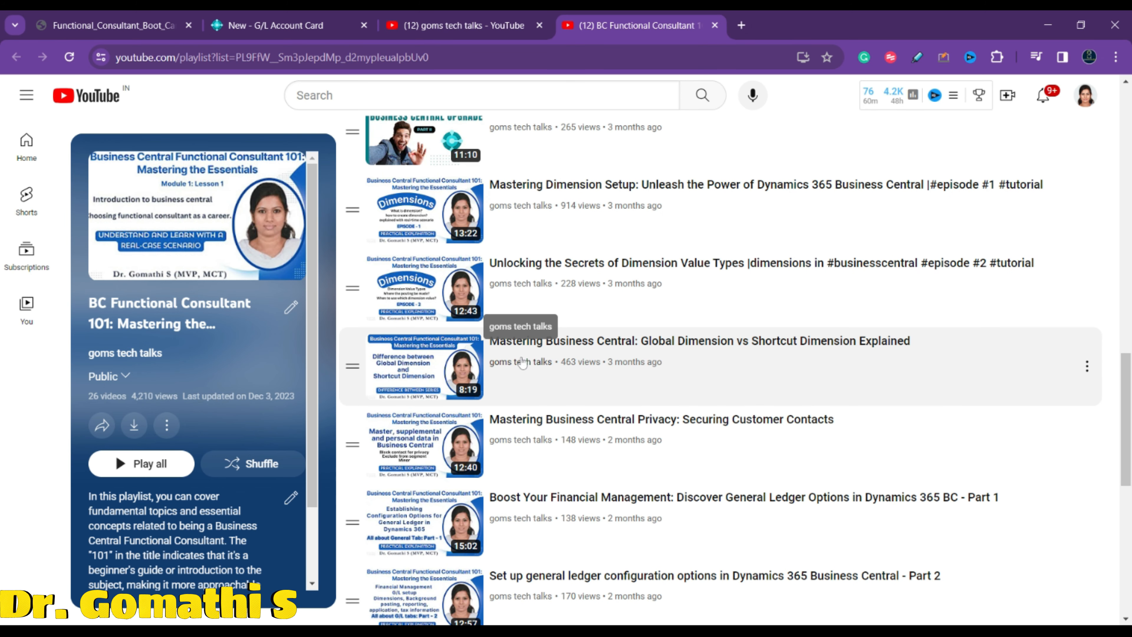
Switch back to the new G/L account card in Business Central and enter number 10500 and name General Name
click(277, 26)
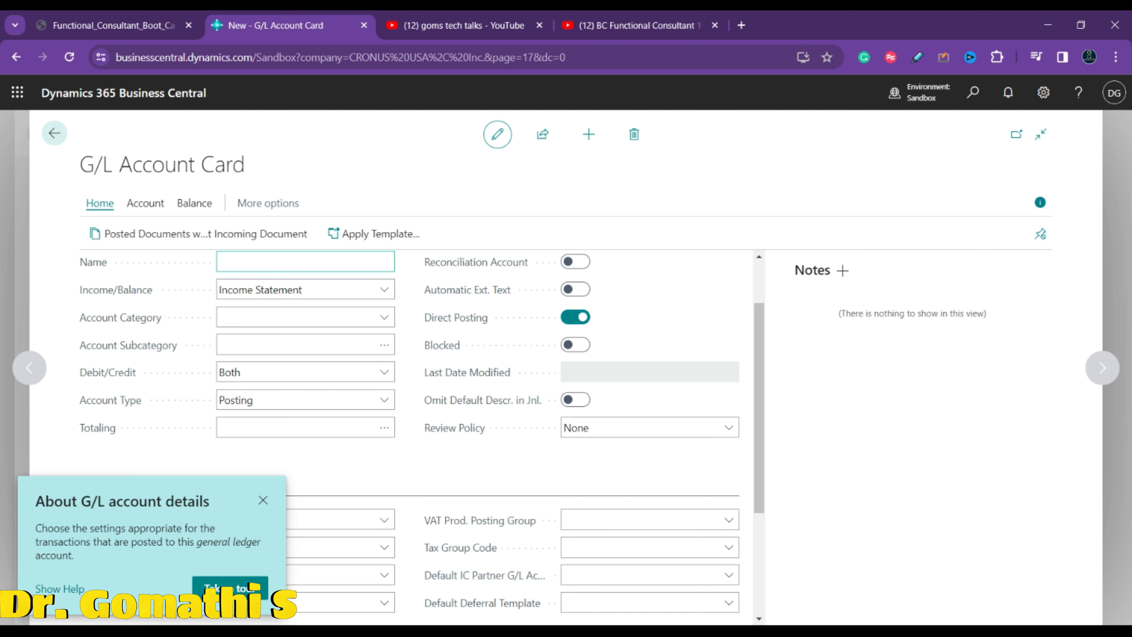
scroll(340, 388, up, 2)
click(306, 308)
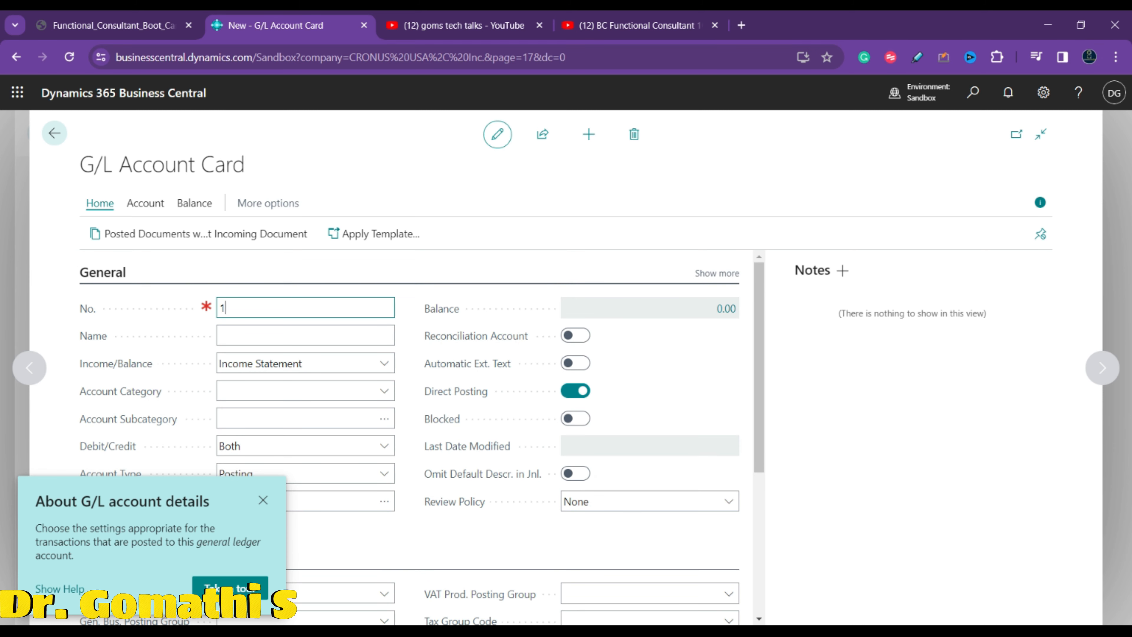
text(10500)
key(Tab)
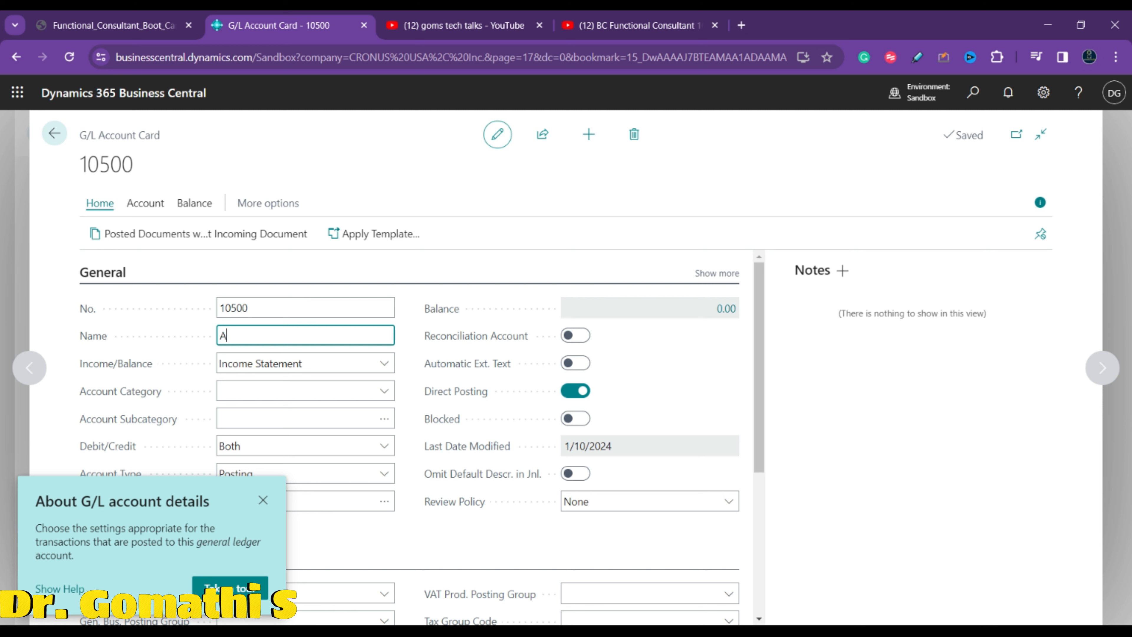
text(General Name)
scroll(397, 362, down, 2)
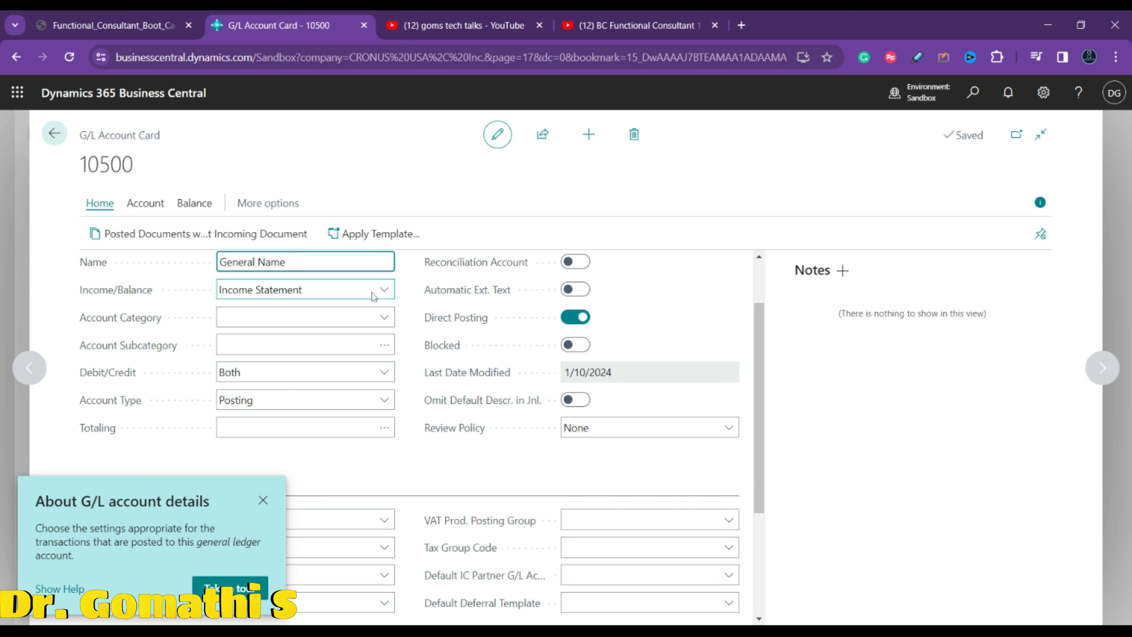
Set the new G/L account's category to Income and its subcategory to Income
key(Tab)
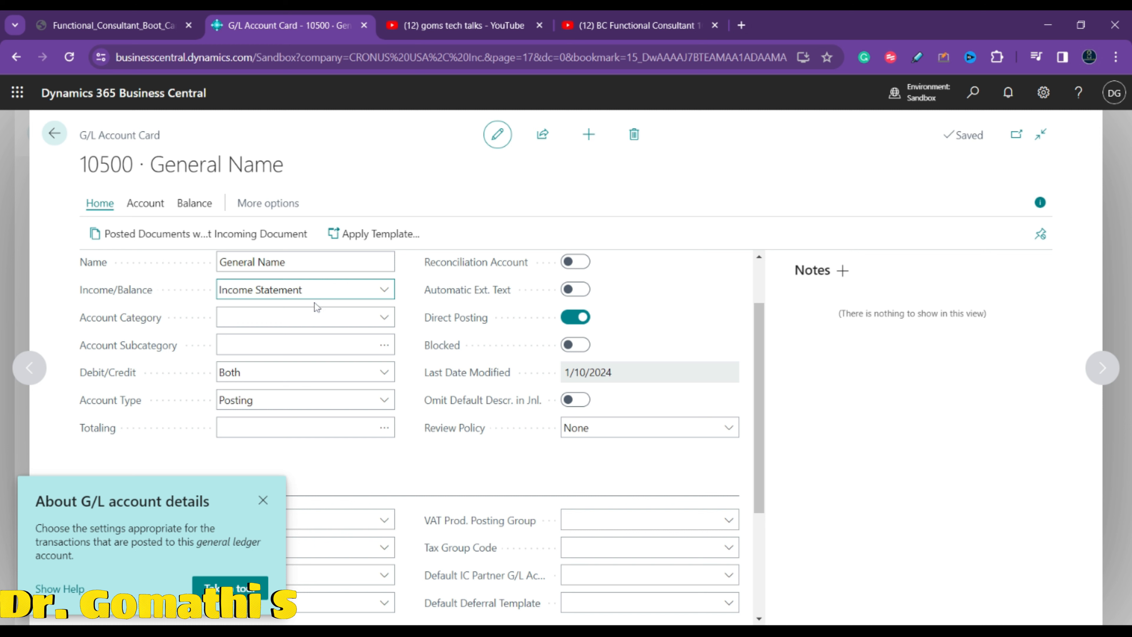
click(317, 316)
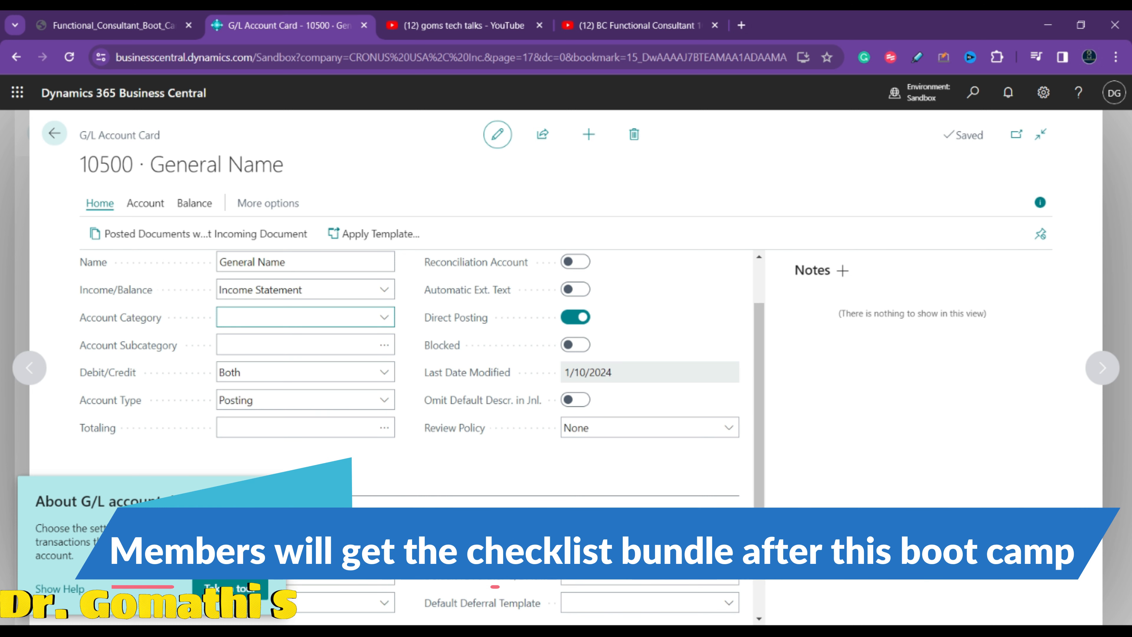
click(276, 376)
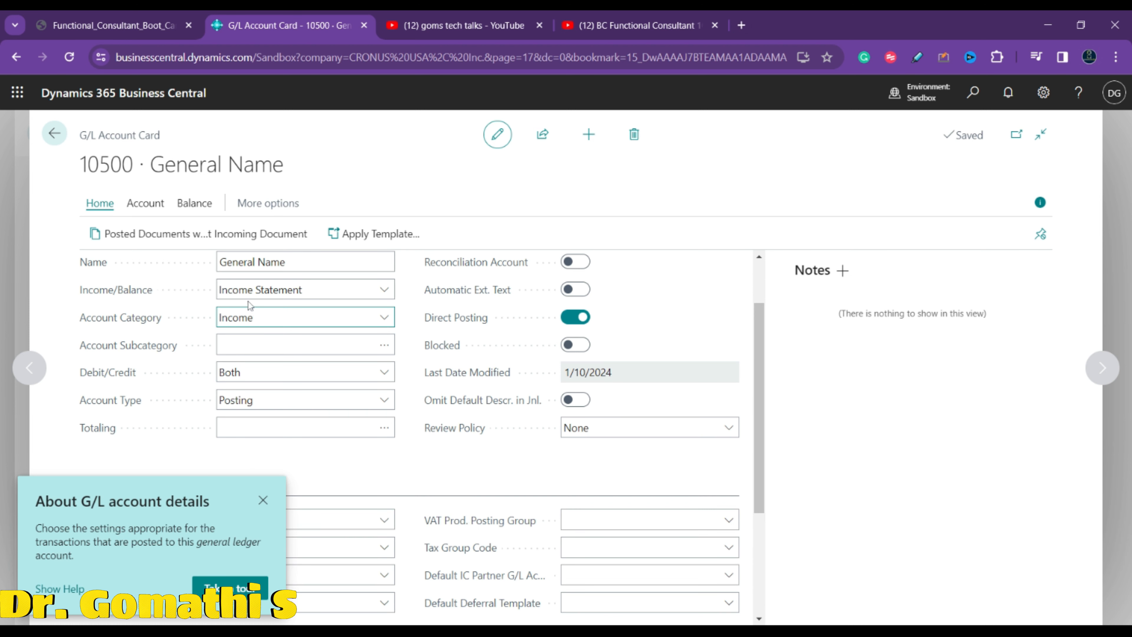
click(328, 346)
click(390, 347)
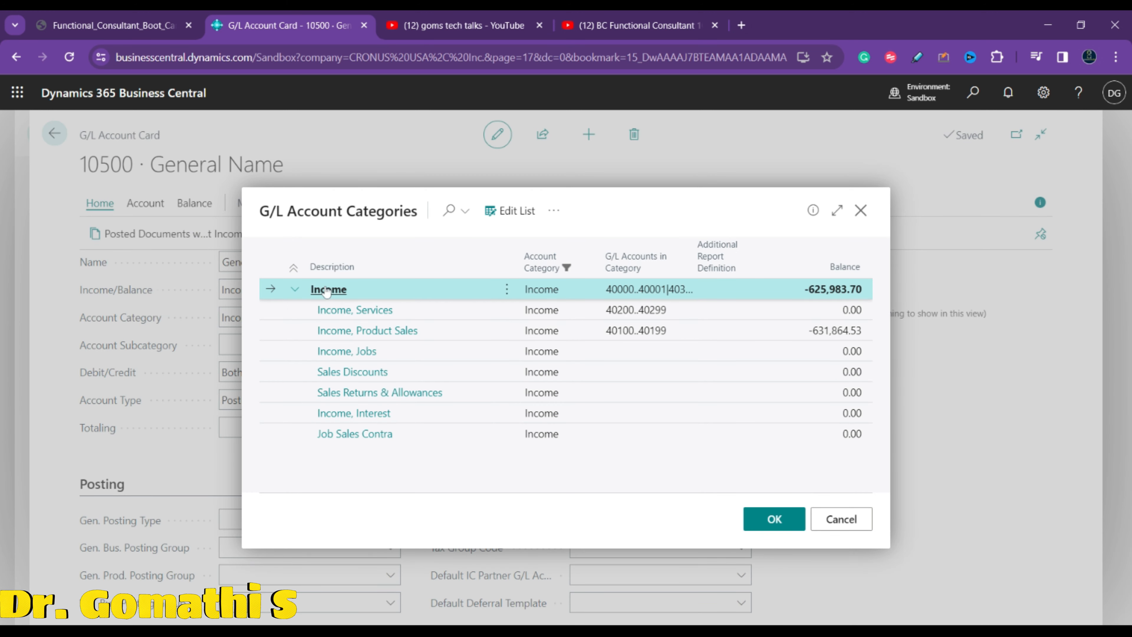
click(328, 290)
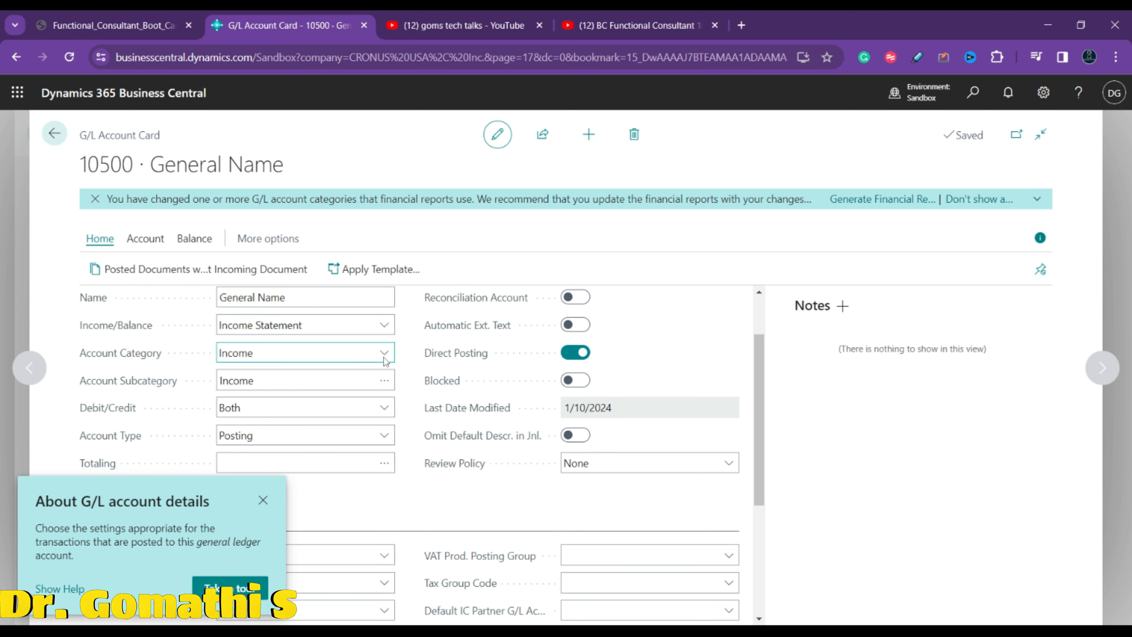
Look over the available Income subcategories for the account and close the list without choosing another
click(378, 384)
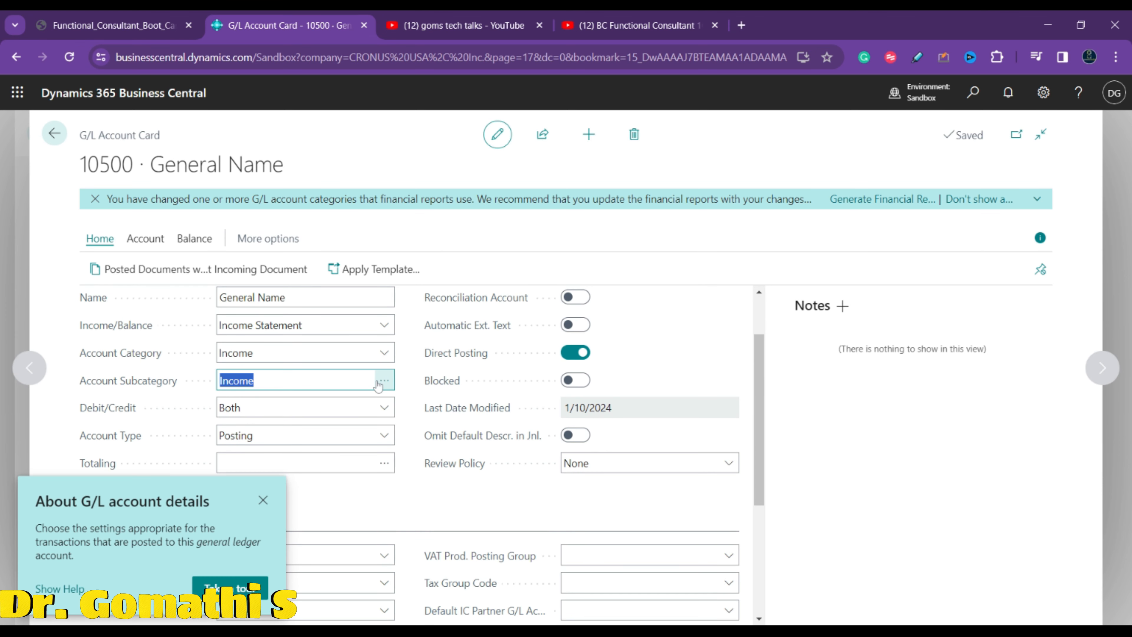
click(380, 382)
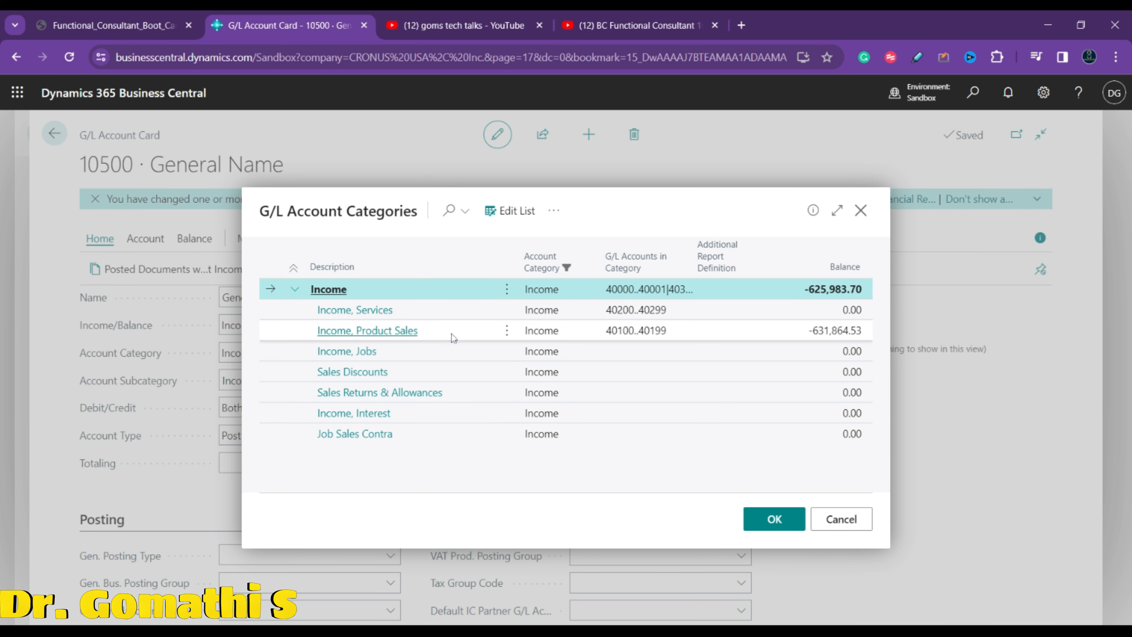
click(841, 519)
Set the account's Debit/Credit to Debit and its Account Type to Heading
scroll(330, 366, down, 2)
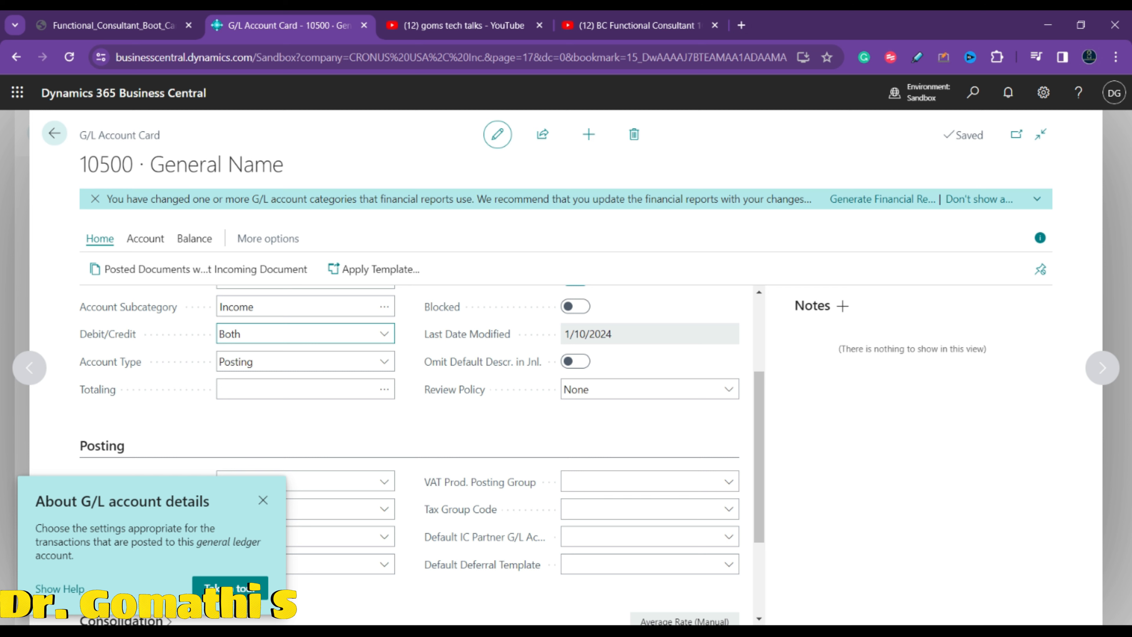
click(315, 366)
click(385, 366)
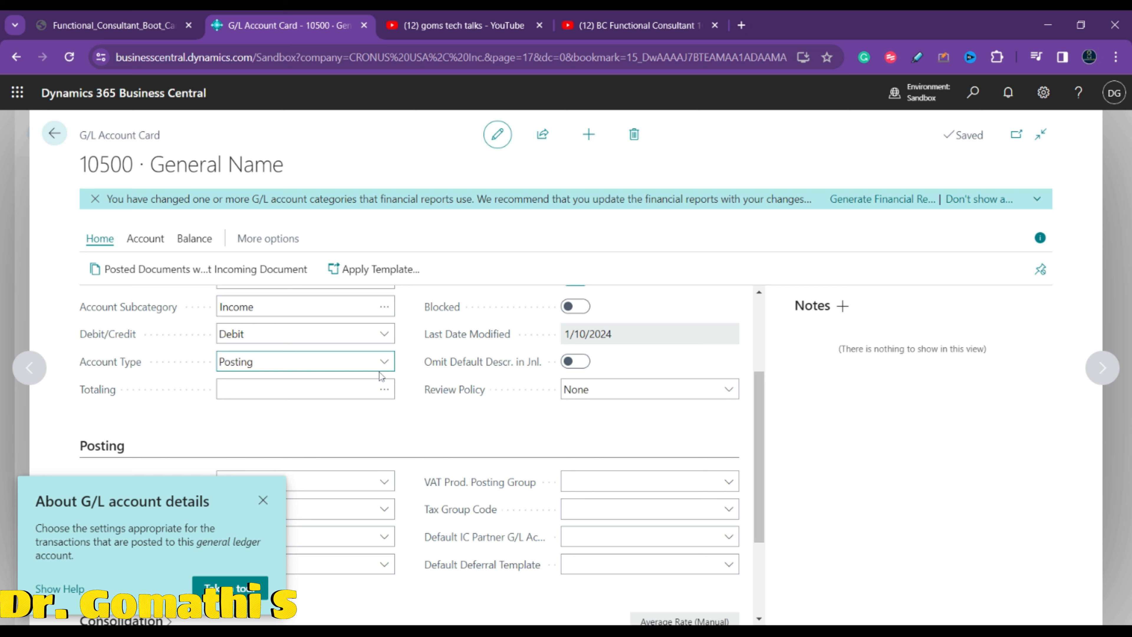
click(322, 395)
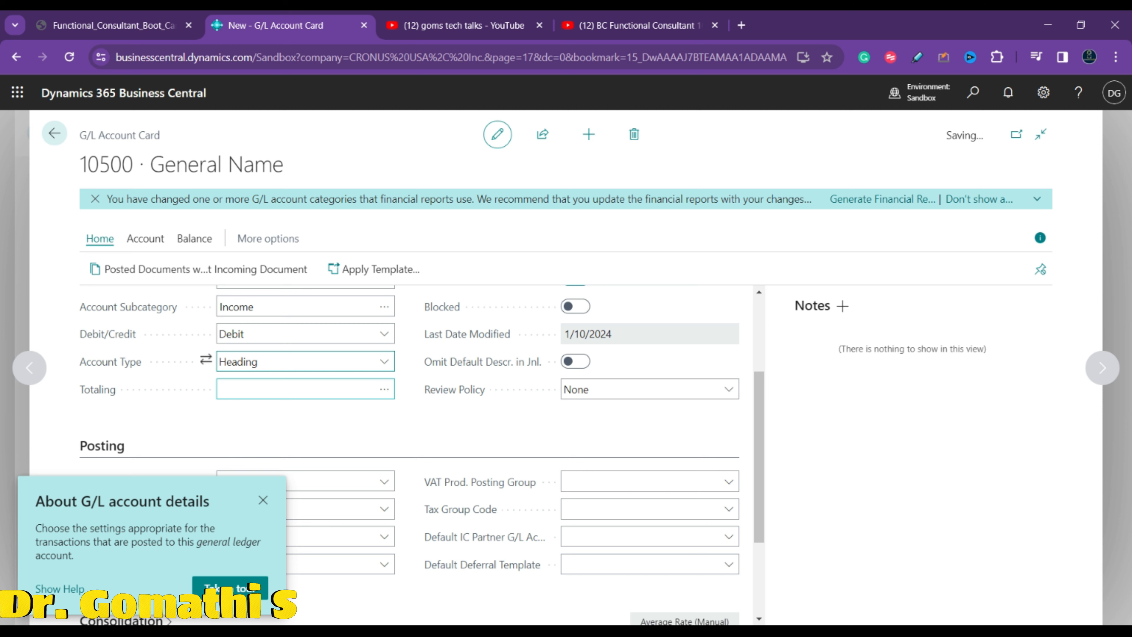
Switch Reconciliation Account on and back off, and dismiss the tip about G/L account details
scroll(490, 414, up, 3)
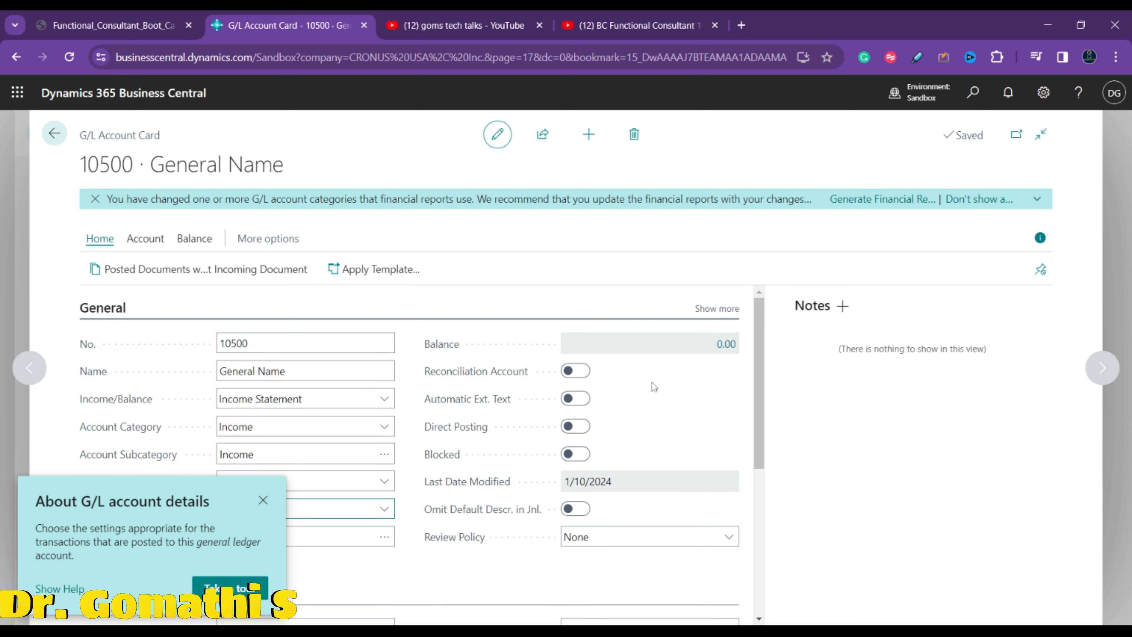
click(587, 380)
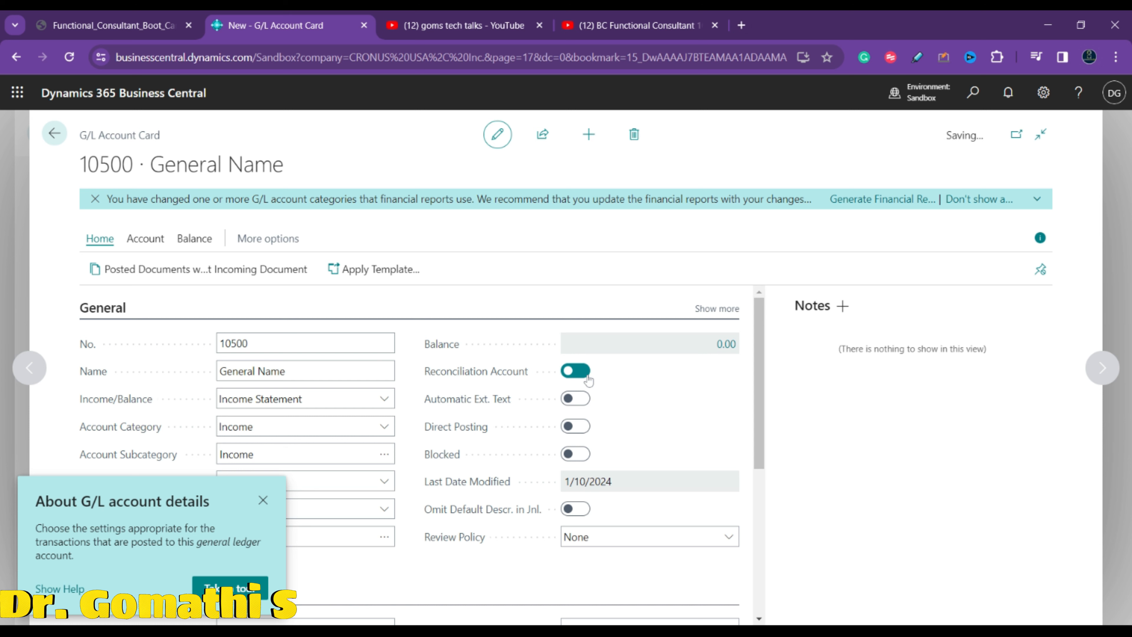
click(588, 379)
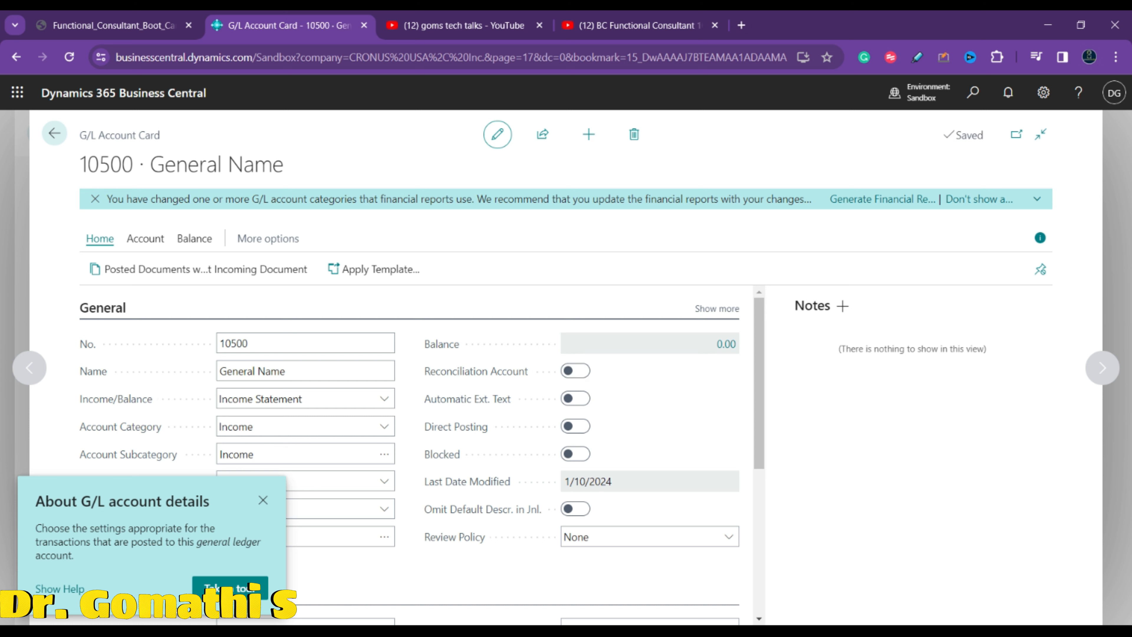
click(263, 500)
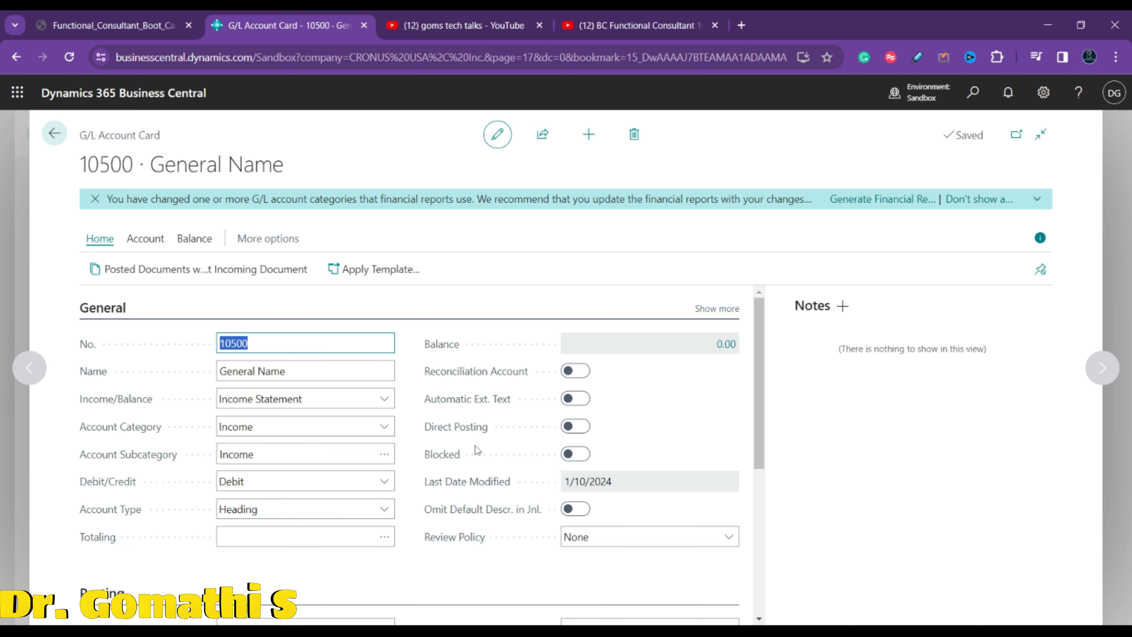
Examine the account's posting settings, including the general posting type and the general business and product posting groups
scroll(478, 450, down, 2)
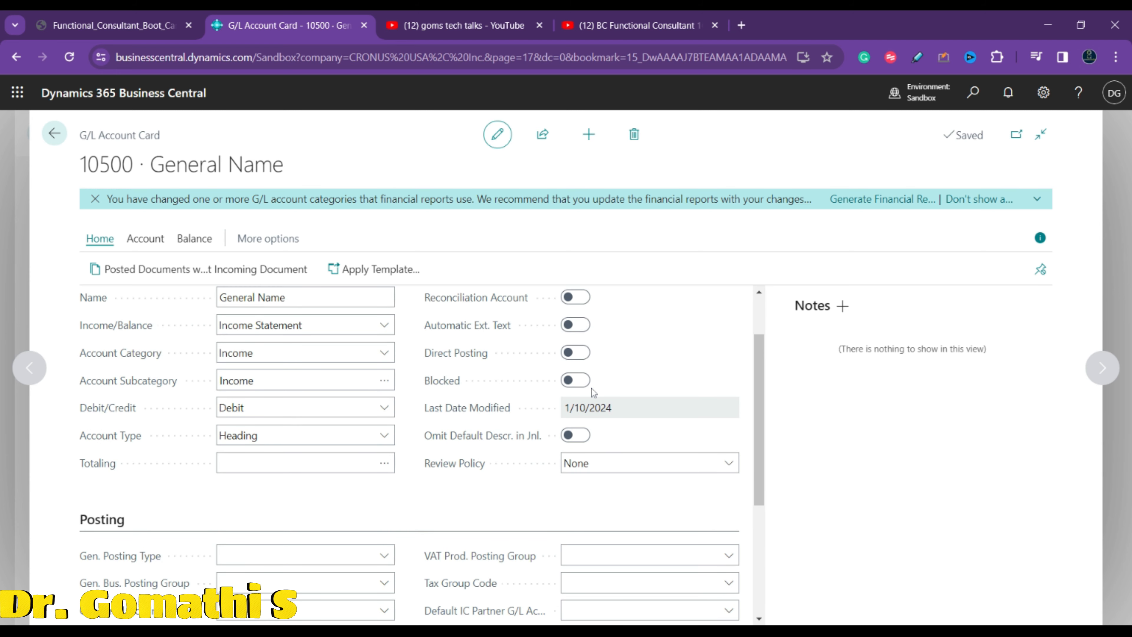
scroll(519, 387, down, 3)
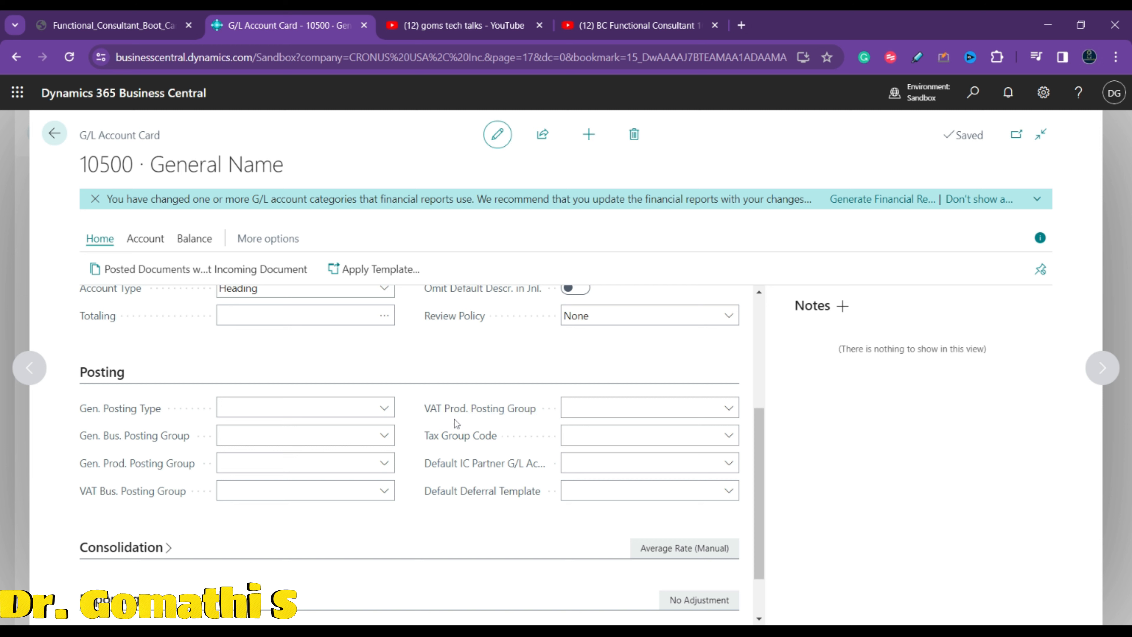
click(388, 409)
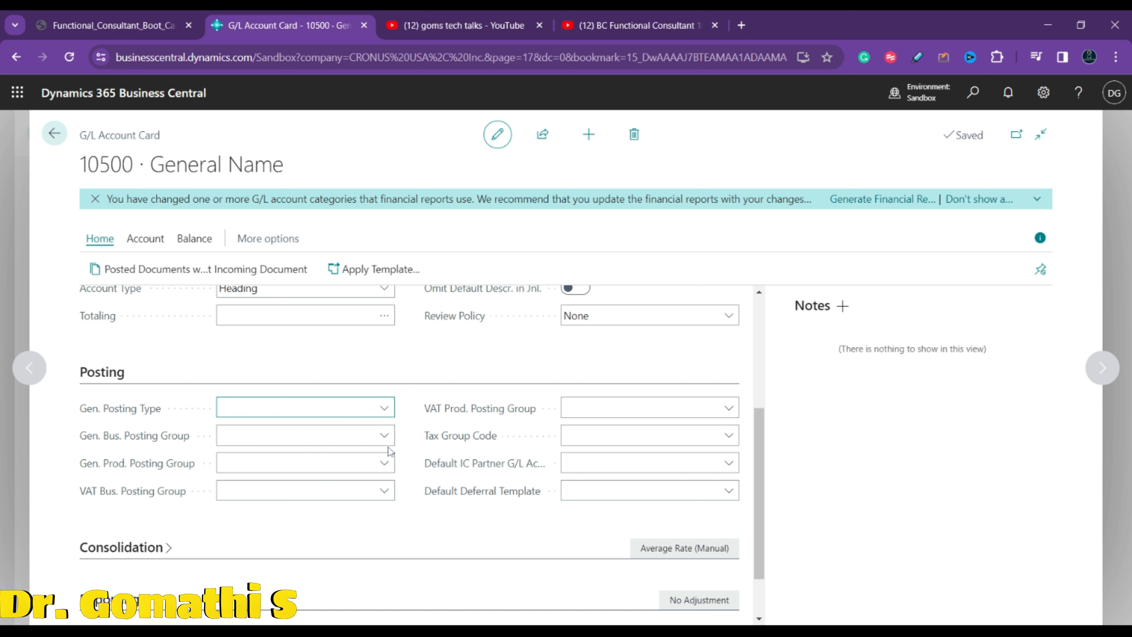
click(387, 436)
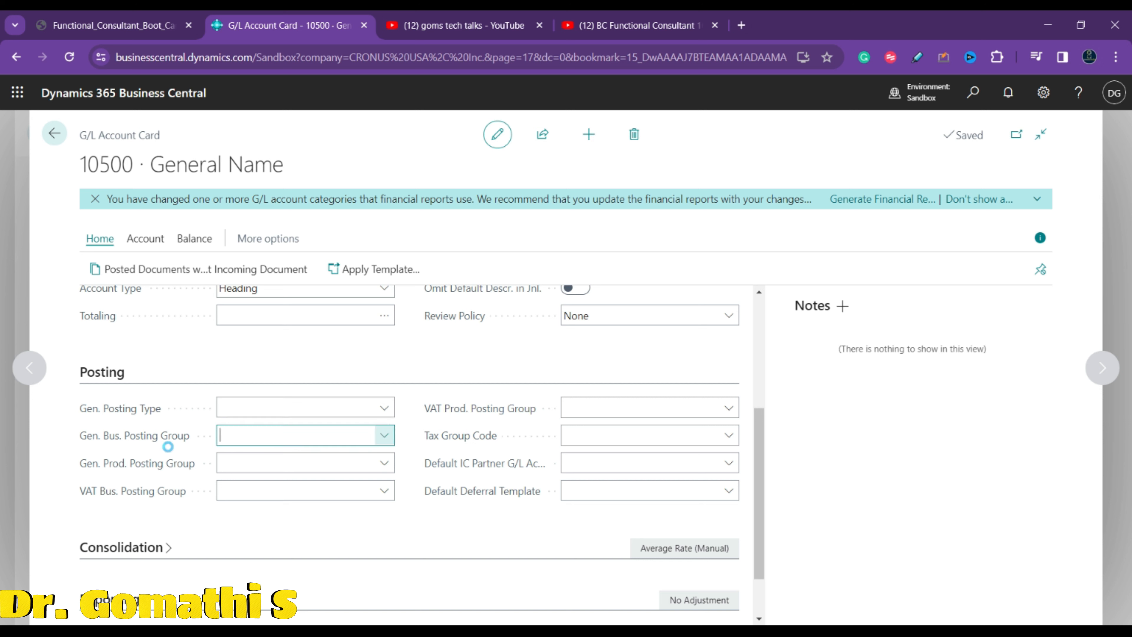
mouse_move(110, 433)
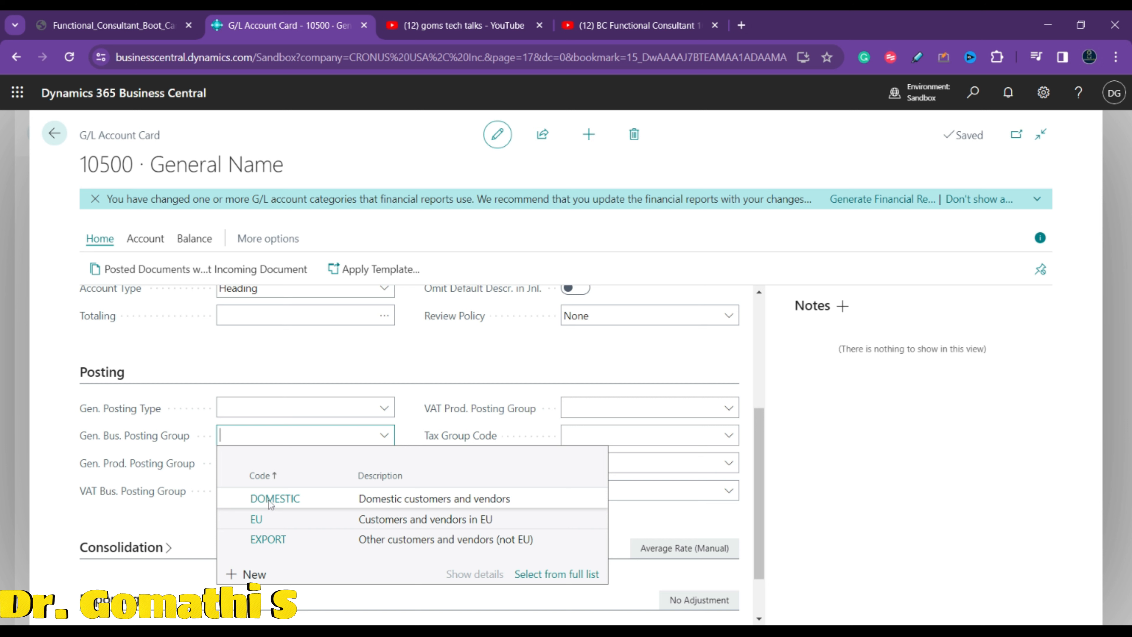
click(57, 519)
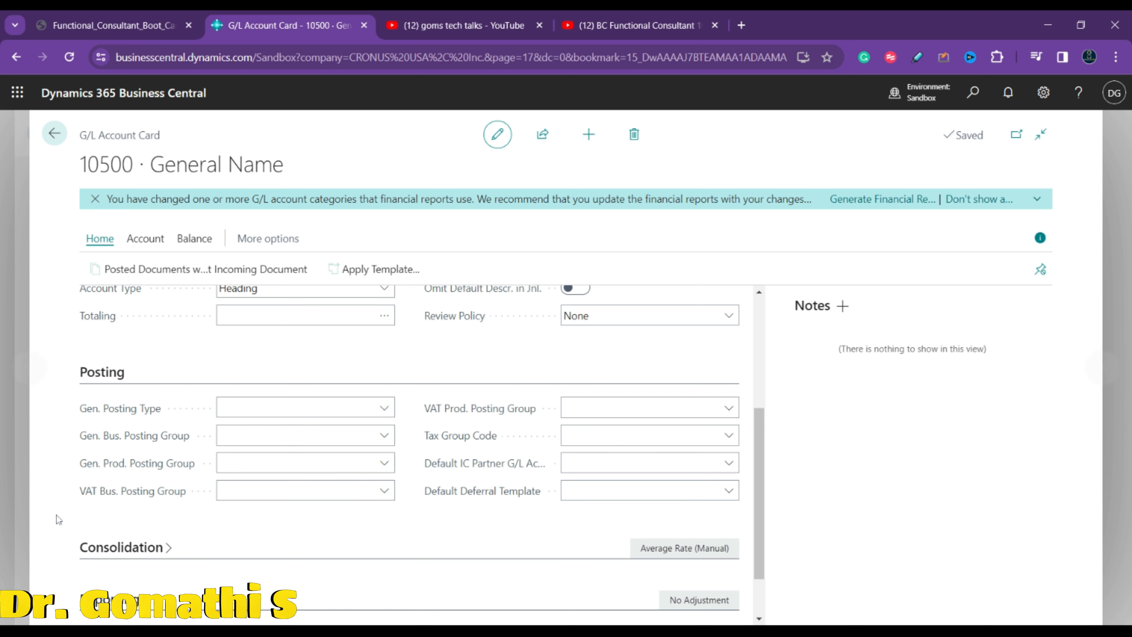
click(382, 463)
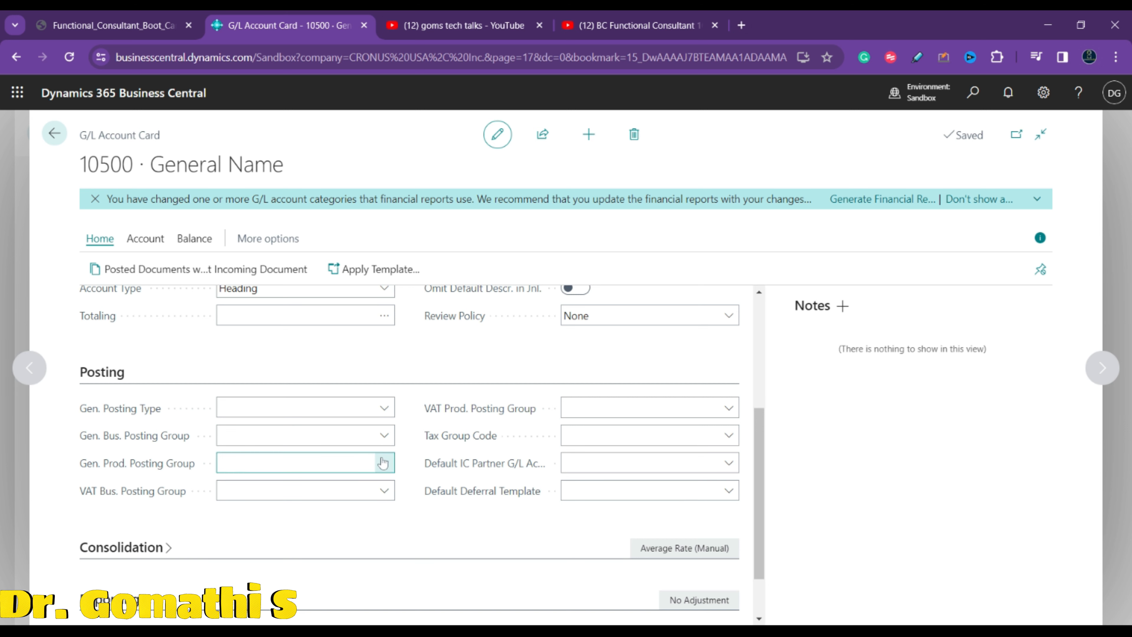
click(446, 507)
Expand the Consolidation, Reporting and Cost Accounting sections of the account card and look over their fields
scroll(537, 504, down, 2)
click(137, 481)
scroll(324, 467, down, 2)
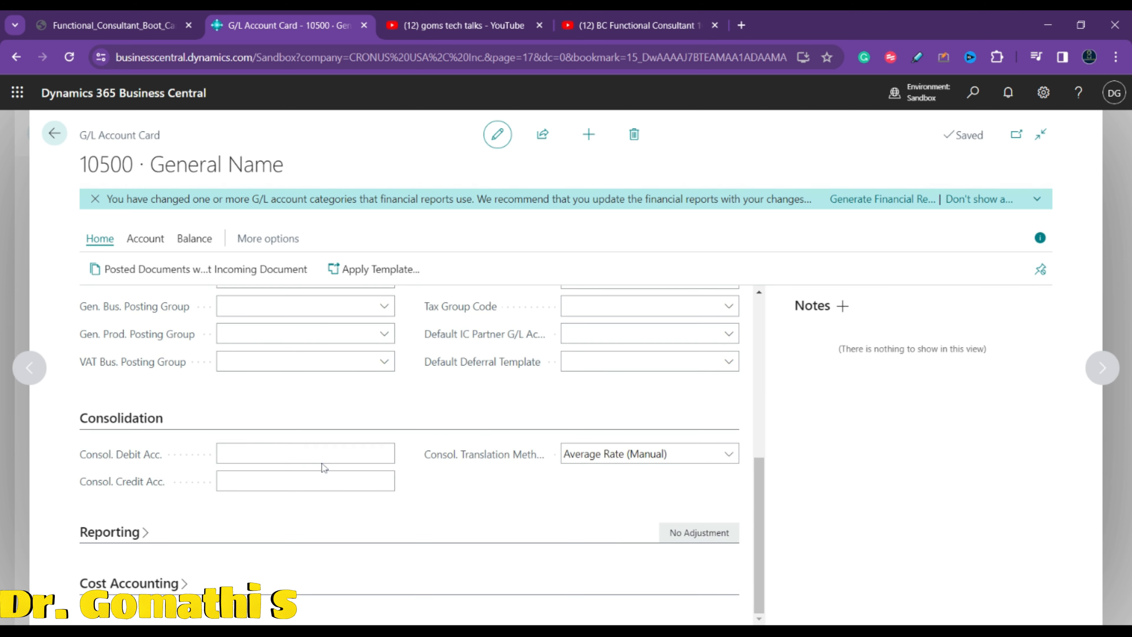
click(136, 537)
scroll(330, 509, down, 1)
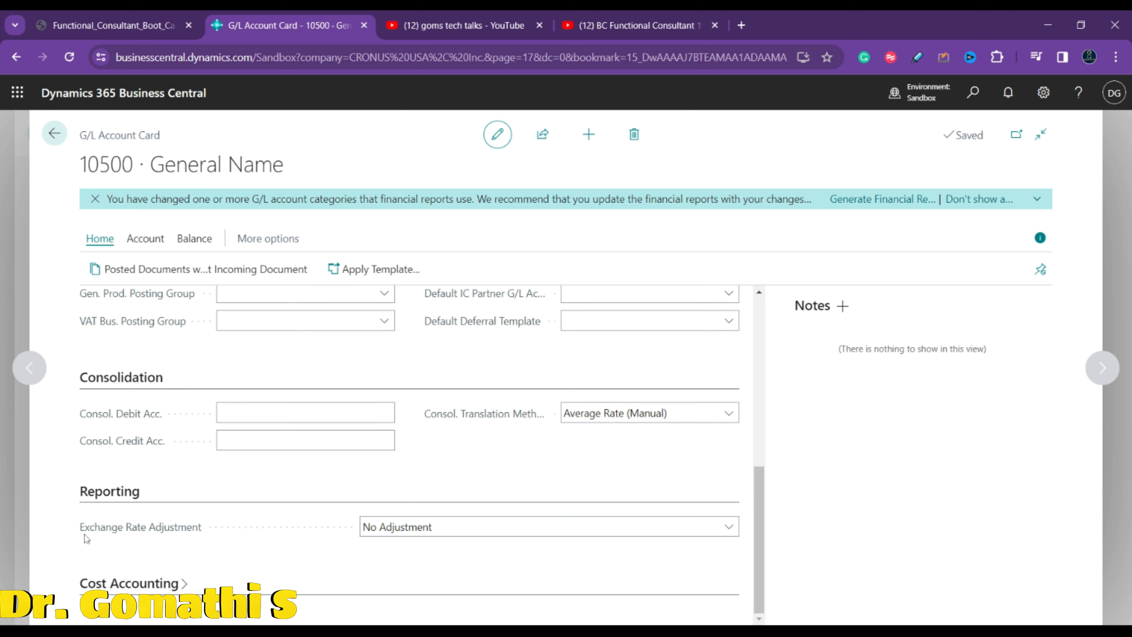
scroll(496, 528, down, 1)
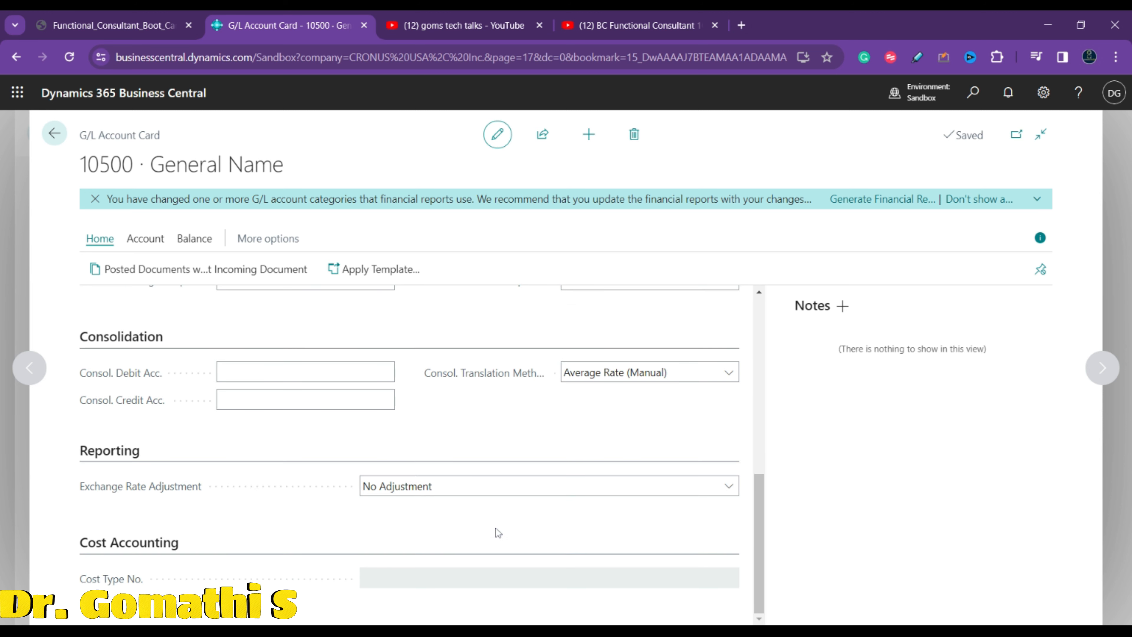
Check the account card's save status, and go back through the Chart of Accounts to the home page
scroll(457, 503, up, 10)
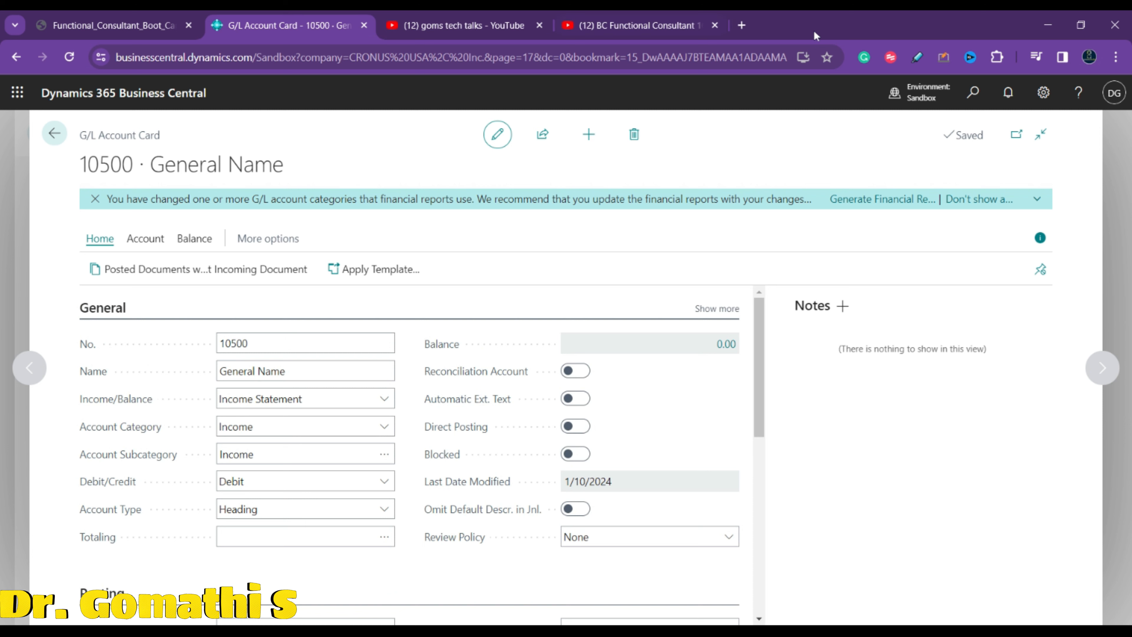
drag(944, 142, 986, 141)
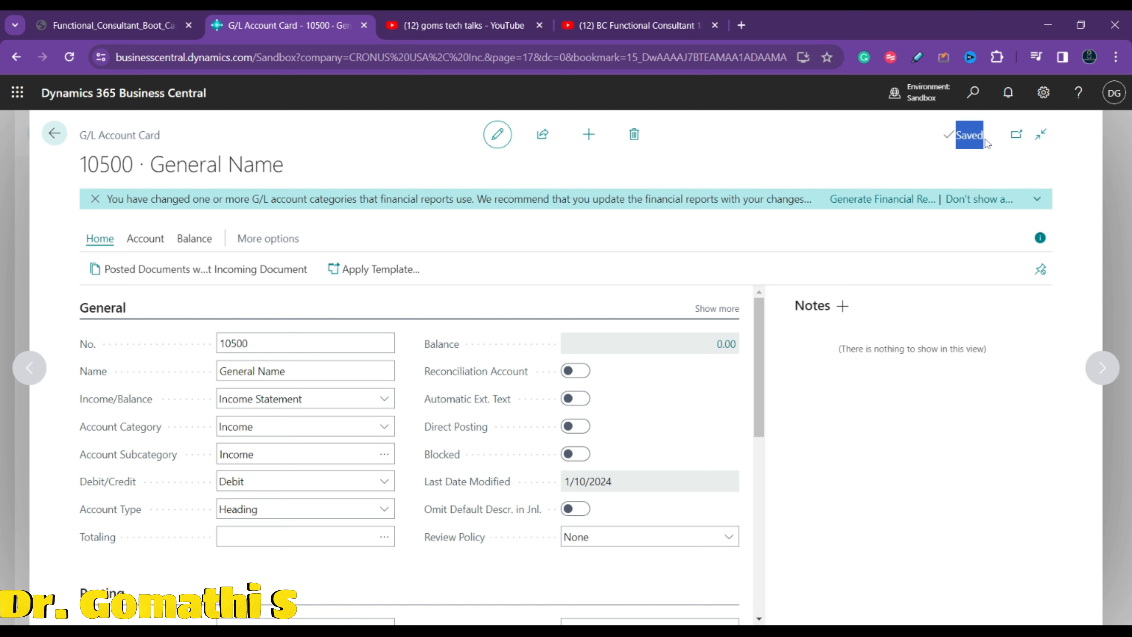
click(54, 133)
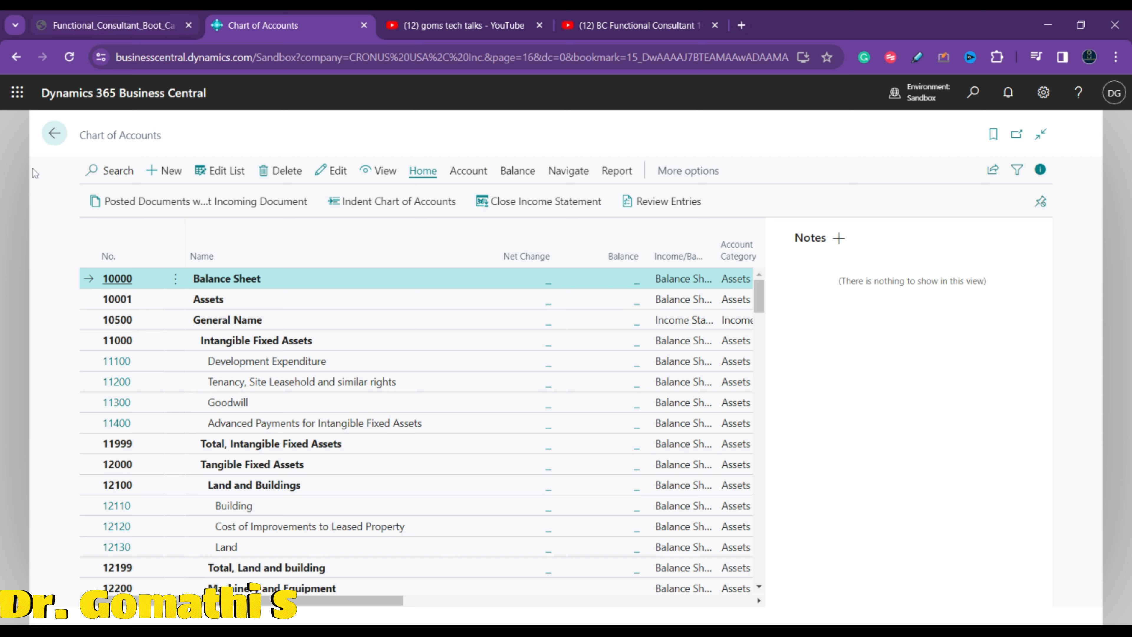
click(53, 135)
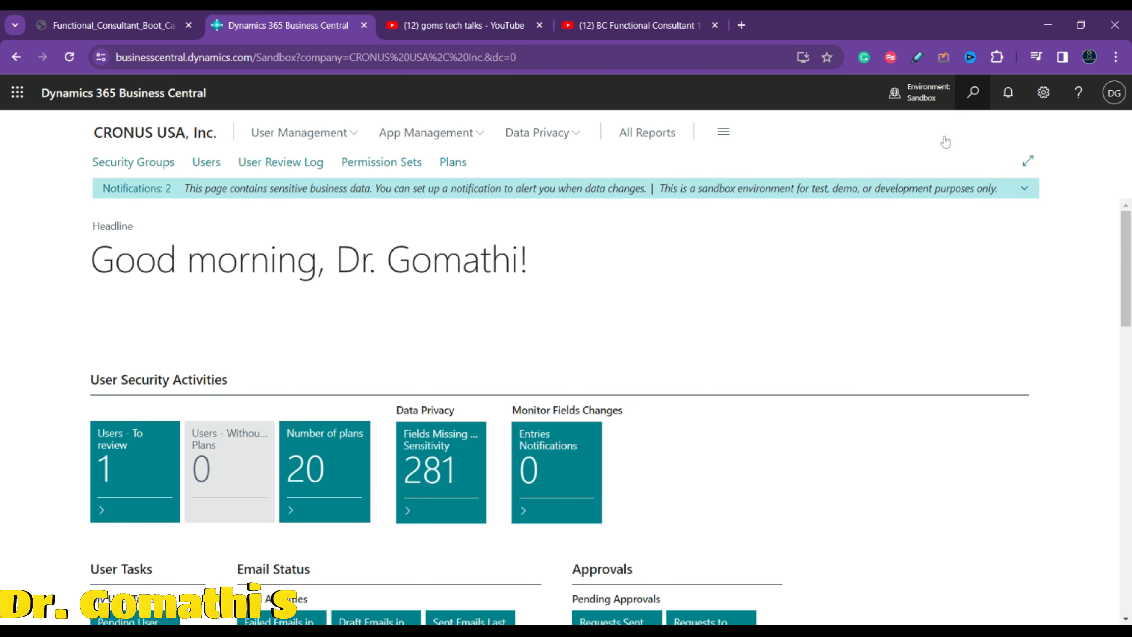
Search for G/L pages and reports, and change the search term to "General Le"
click(971, 94)
text(G/L)
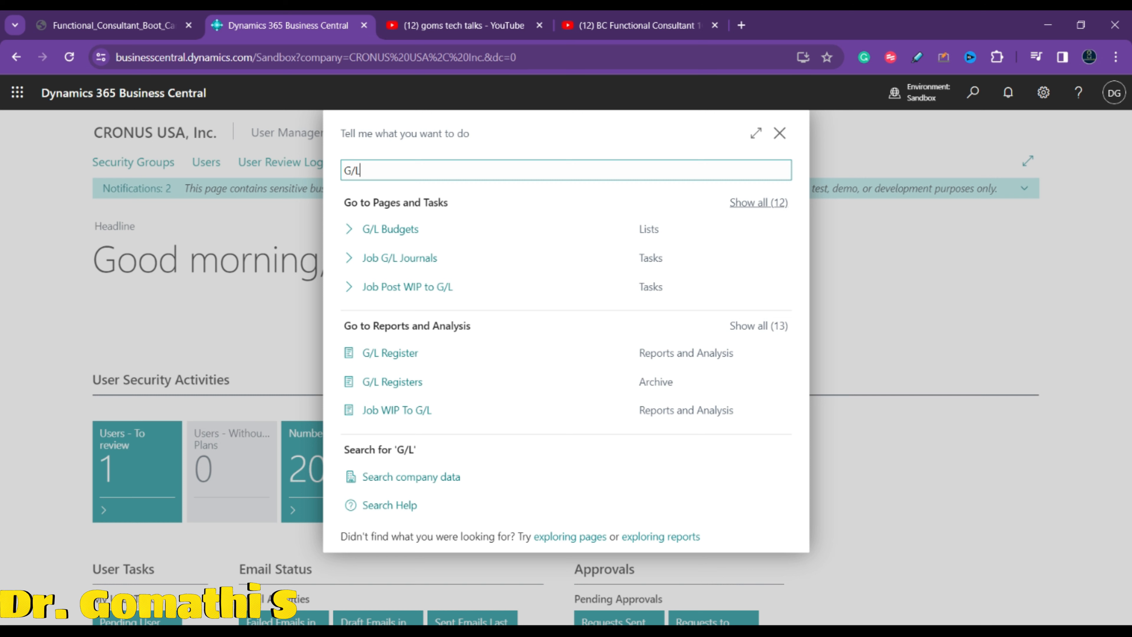
key(BackSpace)
key(BackSpace)
text(eneral Le)
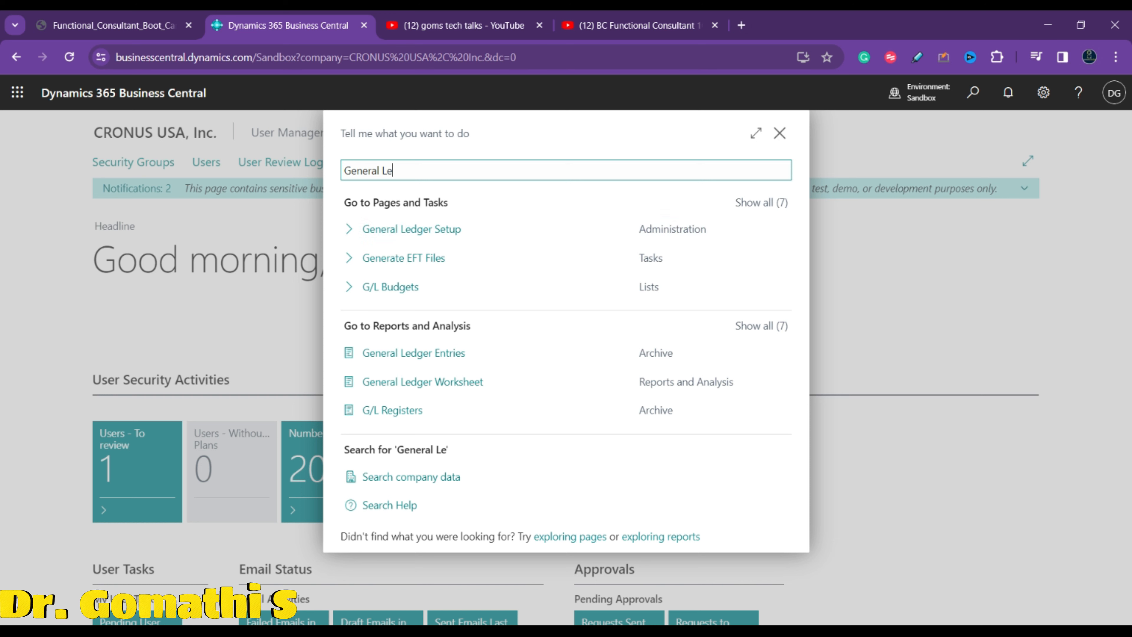
key(ctrl+a)
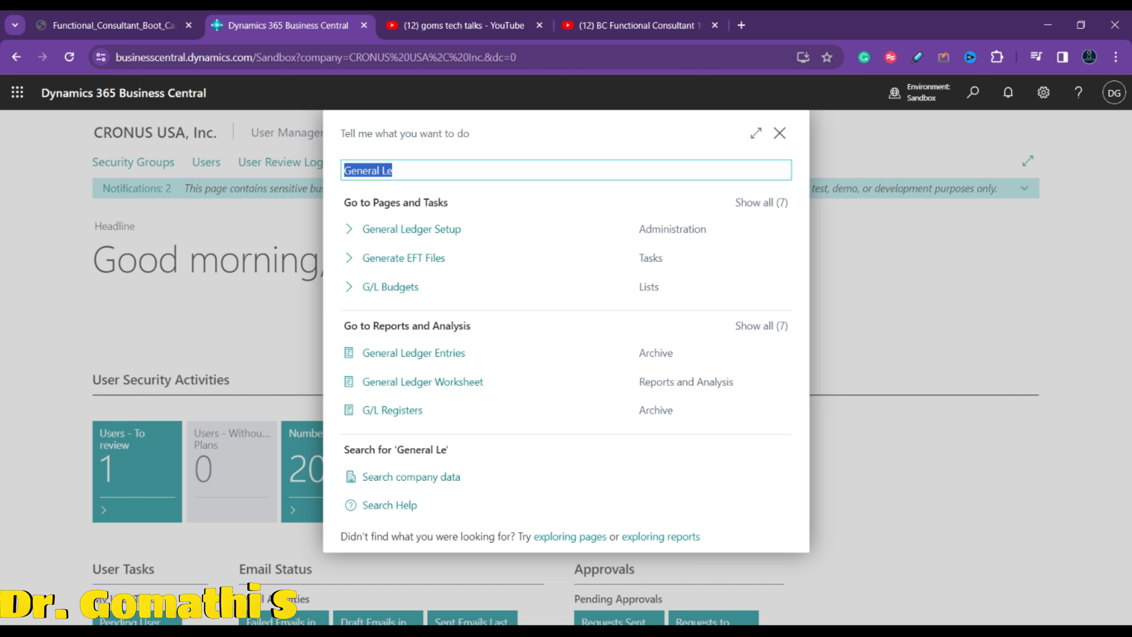
Switch to the boot camp PDF to view the Day 10 Basic Financials topics, and return to Business Central
key(ctrl+shift+Tab)
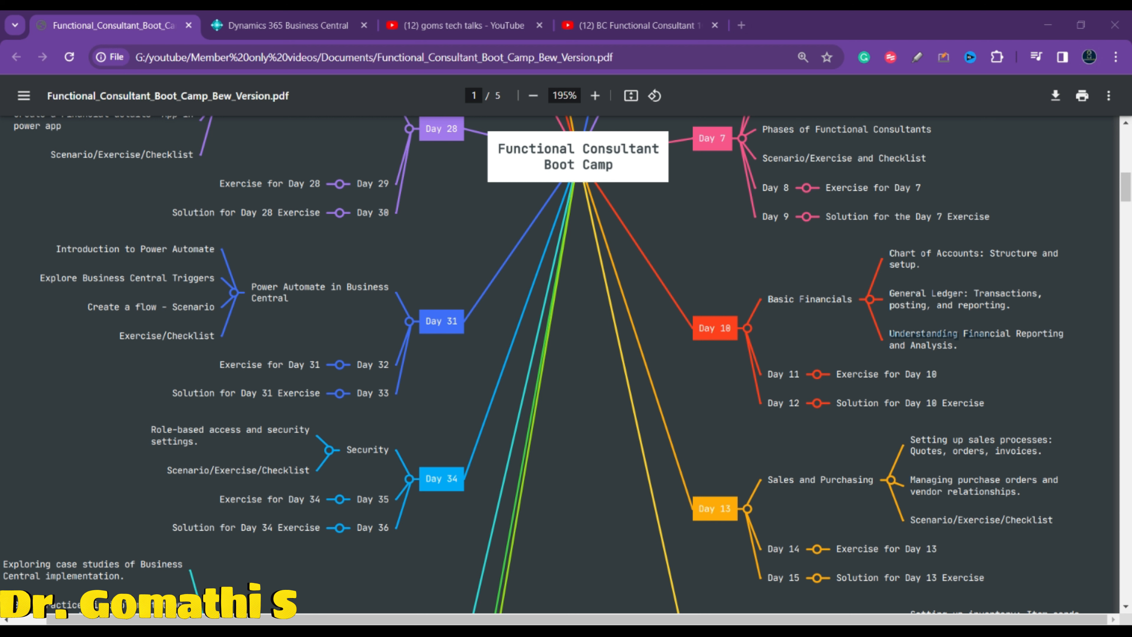
click(312, 26)
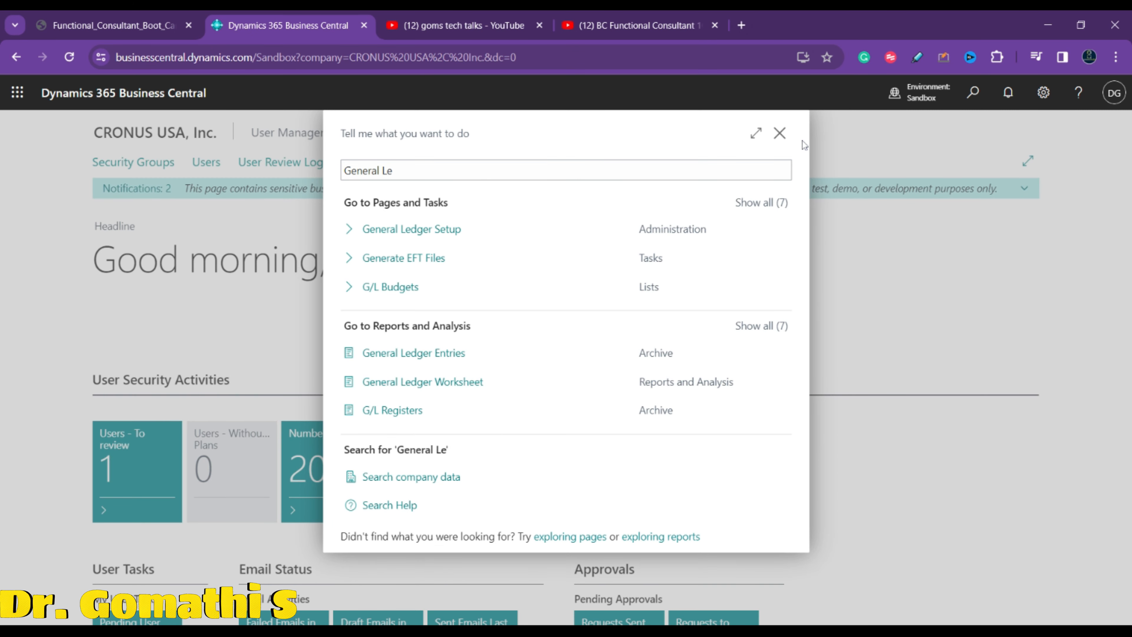
Close the open search, search for "financial", and open the Financial Reports list
key(Escape)
scroll(575, 352, down, 15)
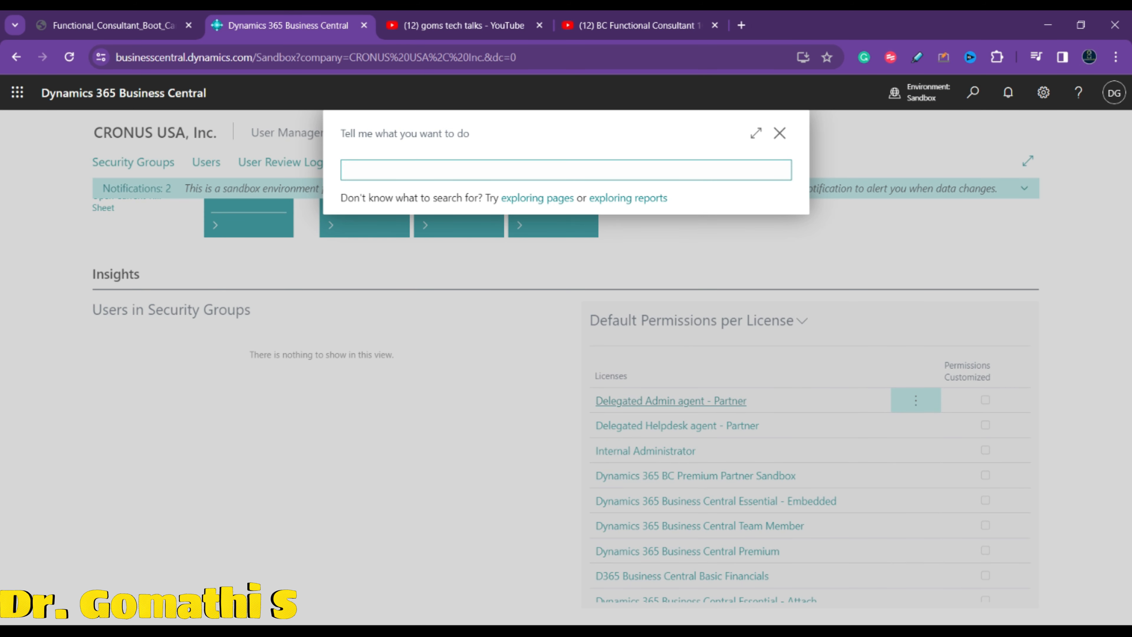
text(inancial)
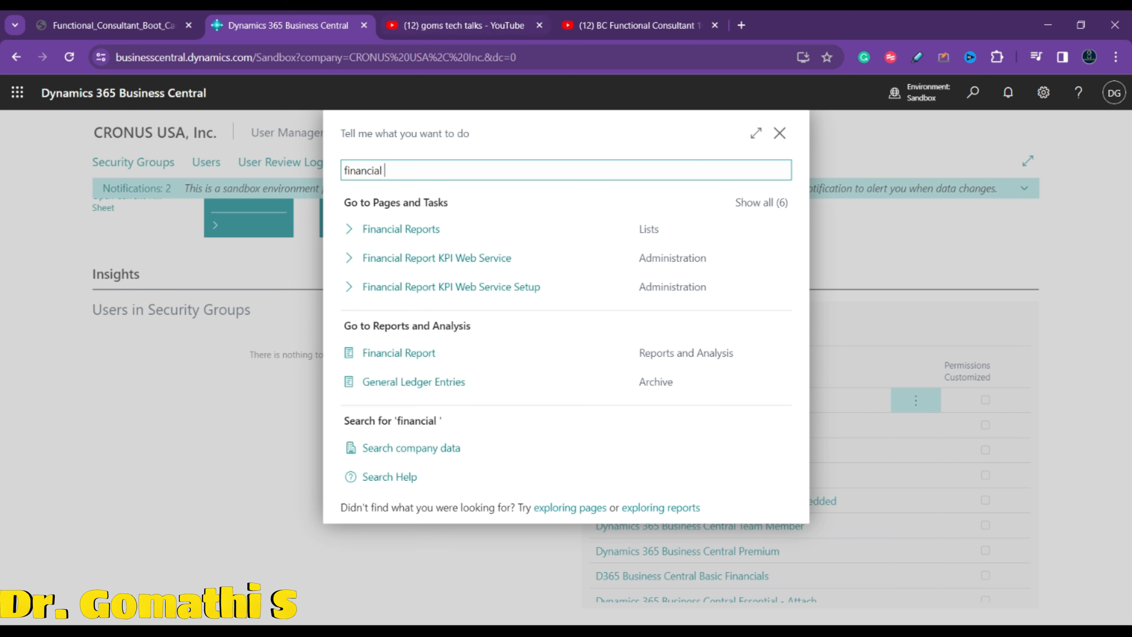
click(401, 228)
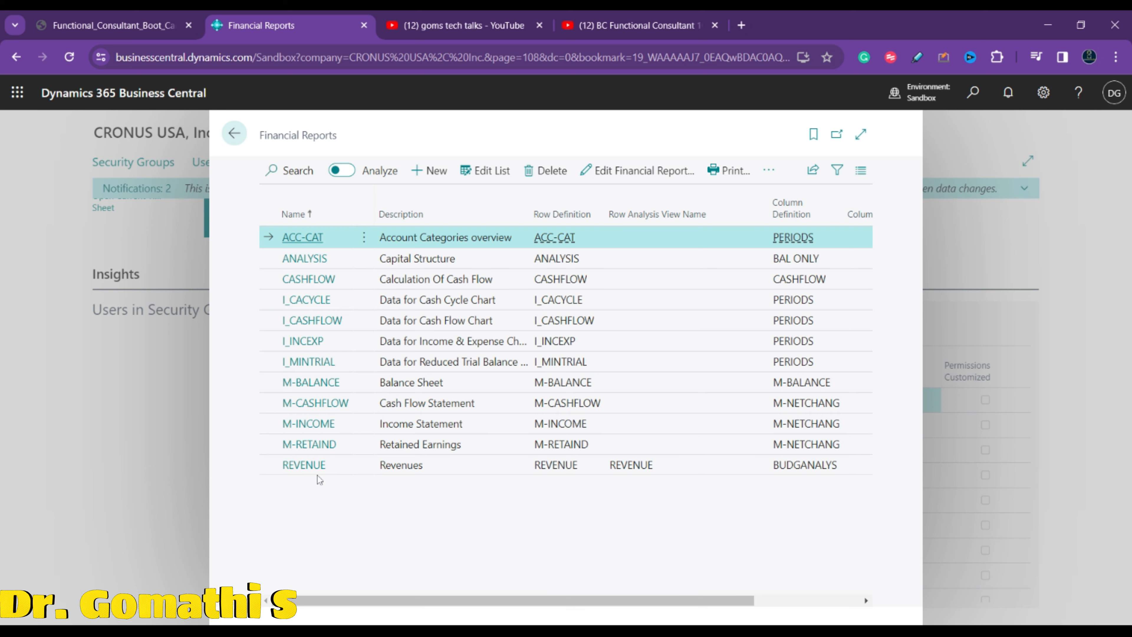
Add a new financial report named Fin.Rep with the description "Demo Financial Report"
click(413, 172)
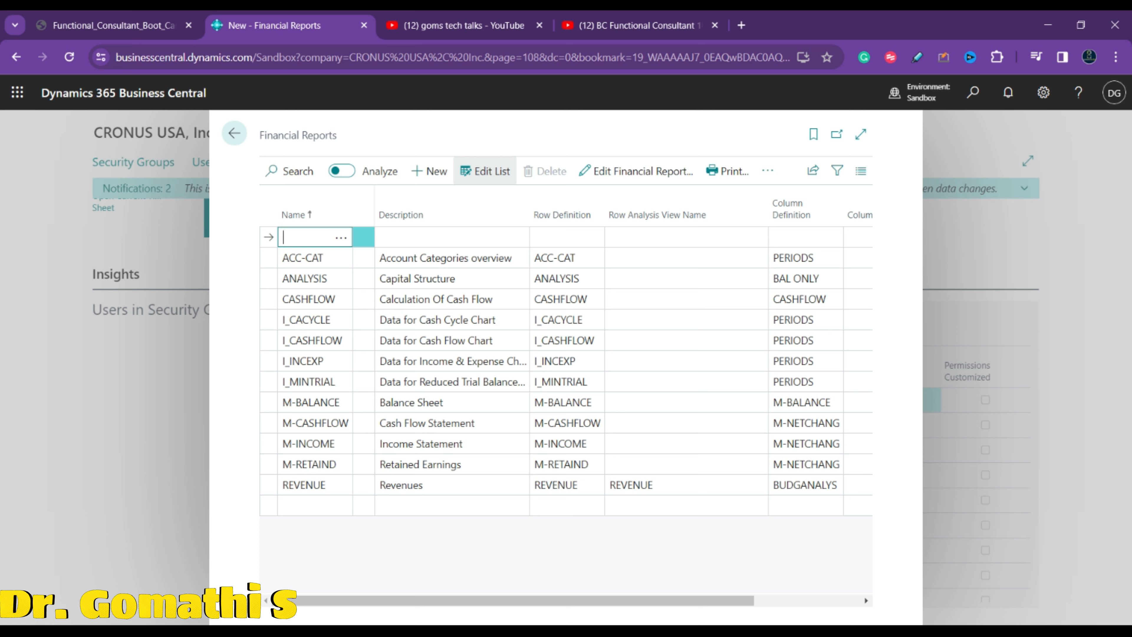
text(Financ)
key(BackSpace)
key(BackSpace)
text(.Rep)
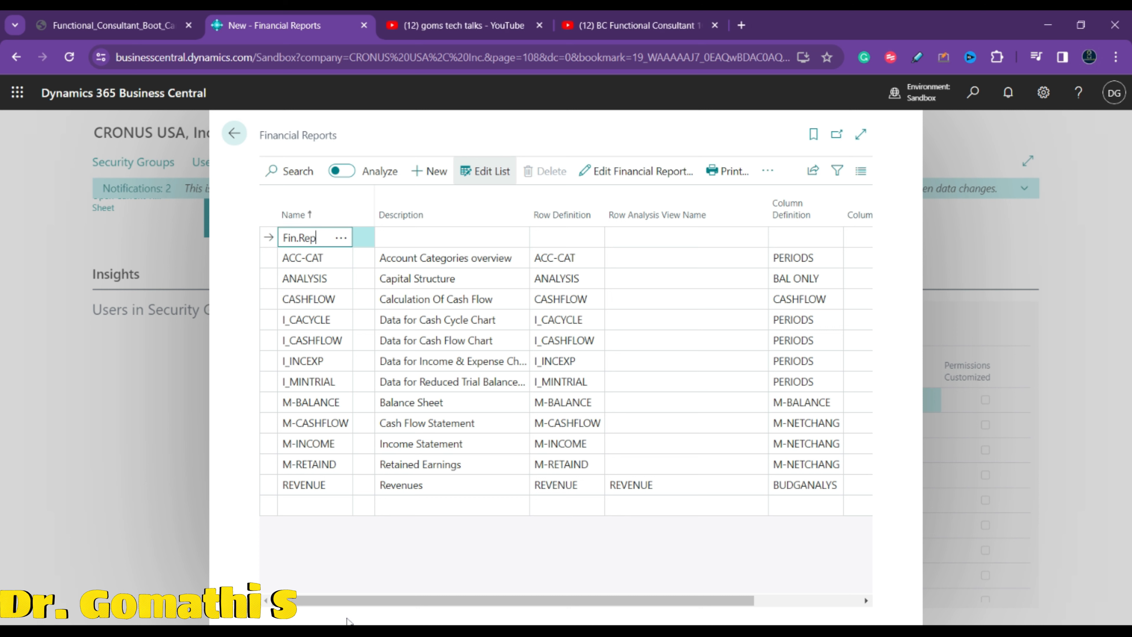
key(Tab)
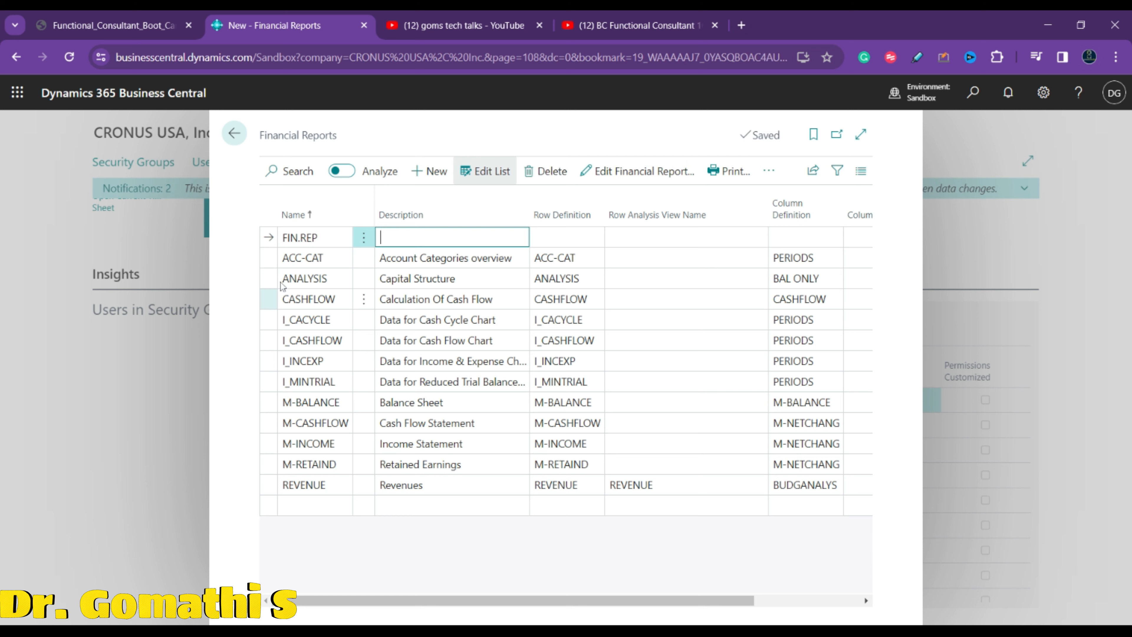
click(364, 258)
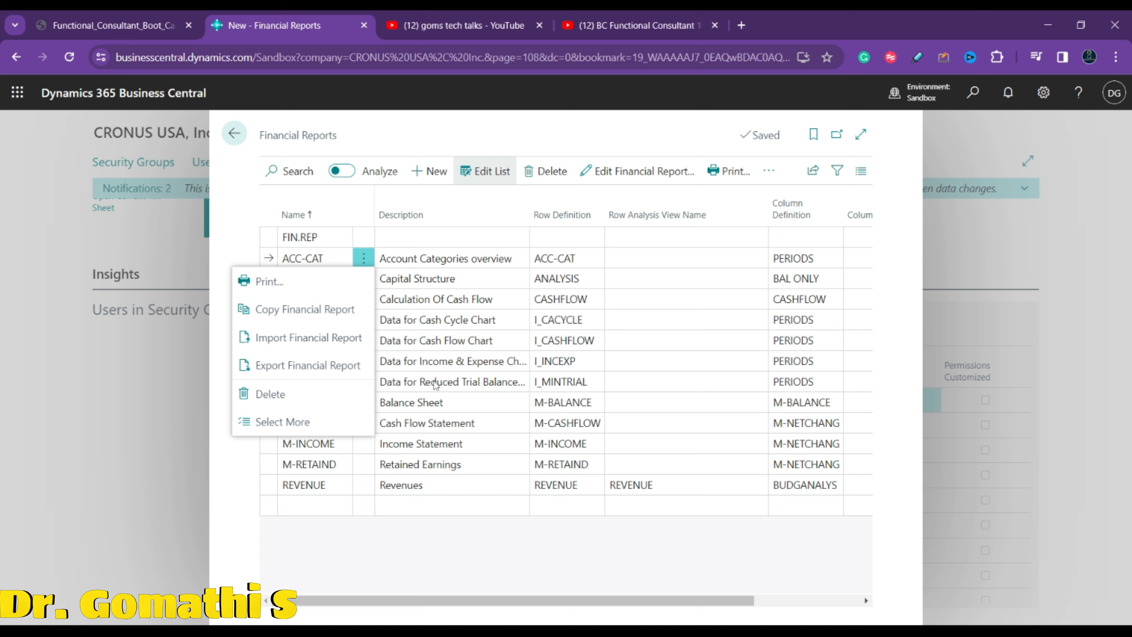
click(421, 241)
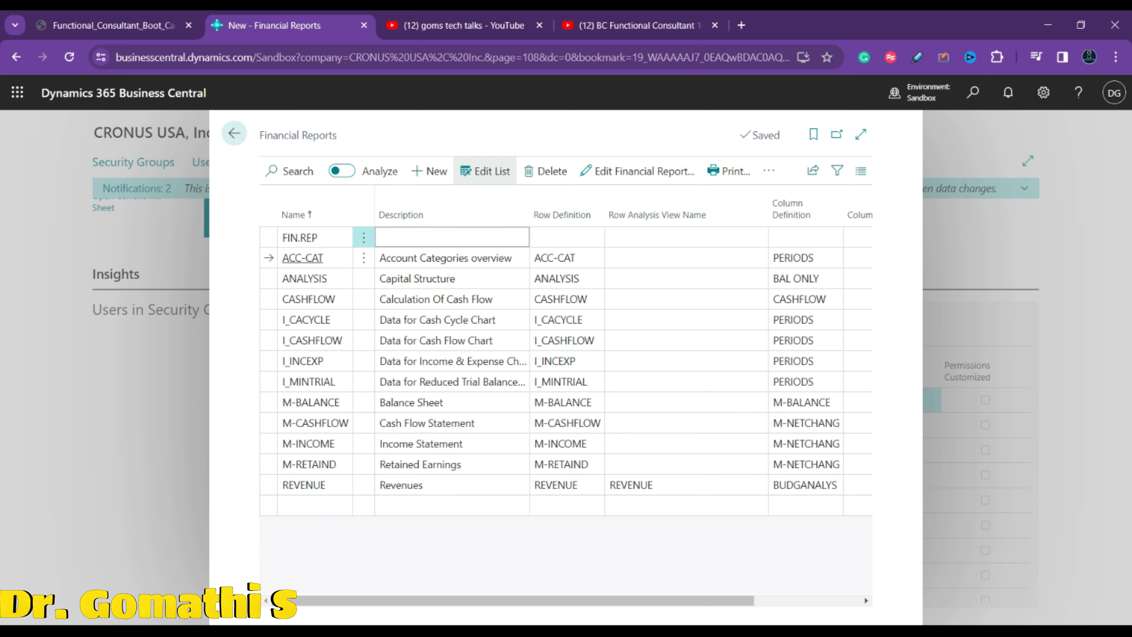
text(Demo Financial Report)
key(Tab)
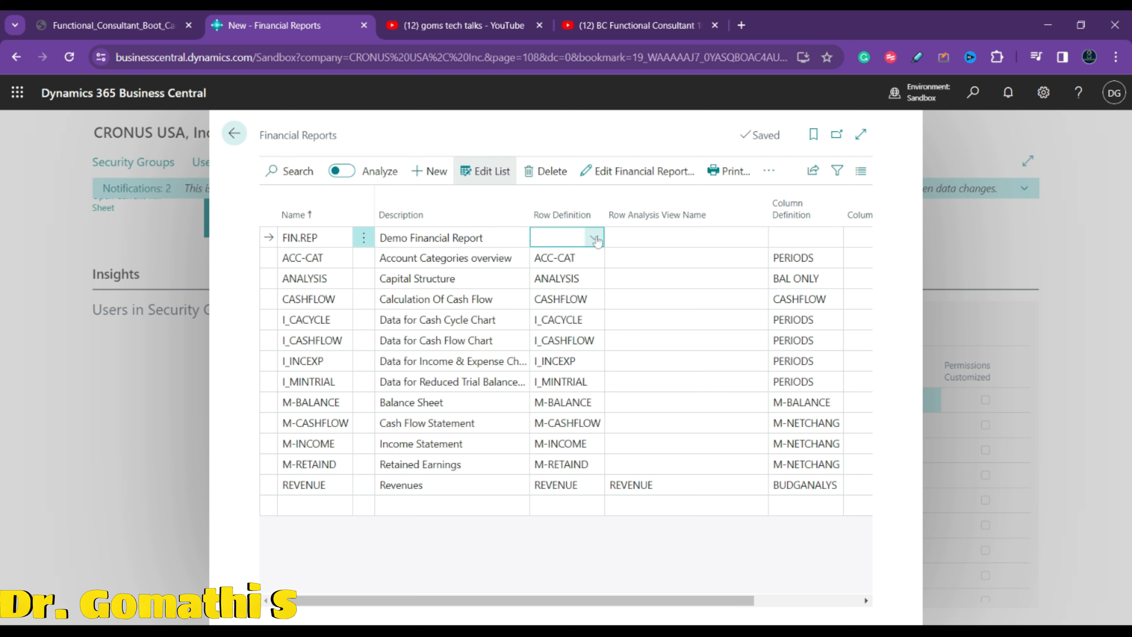
Set the FIN.REP report's row definition to M-INCOME and its row analysis view to GEN_LEDGER
click(595, 239)
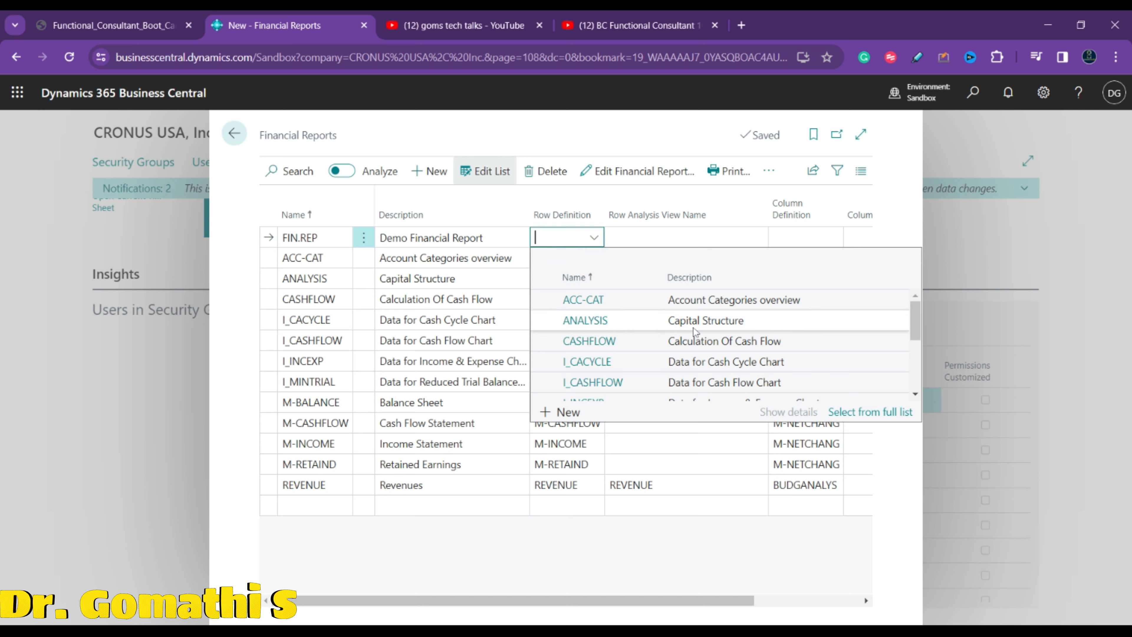
scroll(693, 330, down, 2)
scroll(624, 369, down, 2)
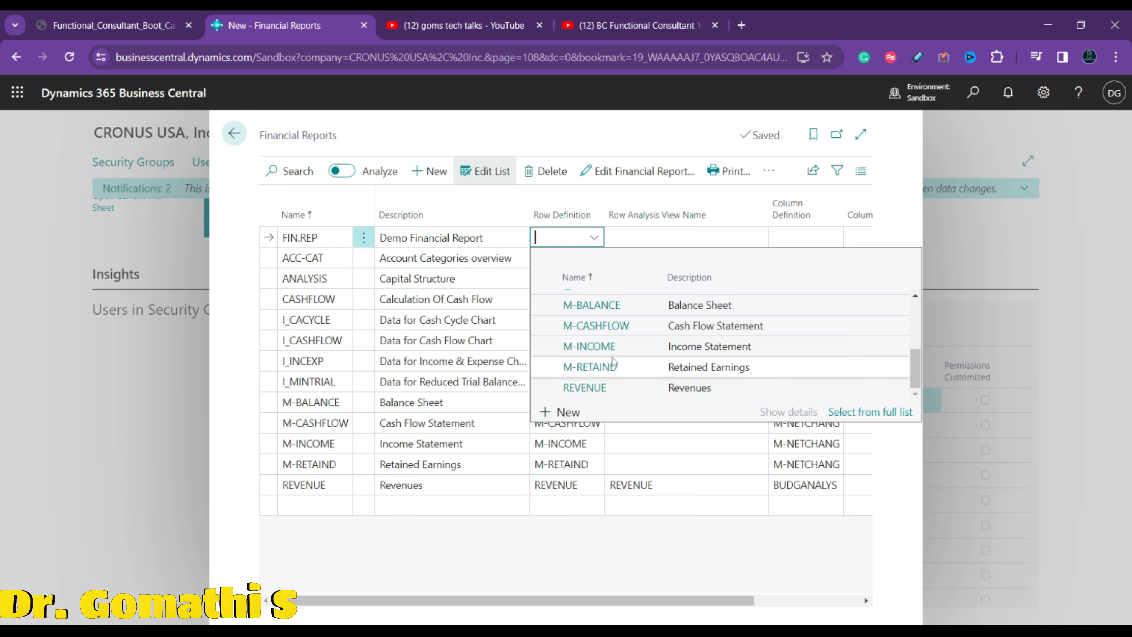
click(581, 347)
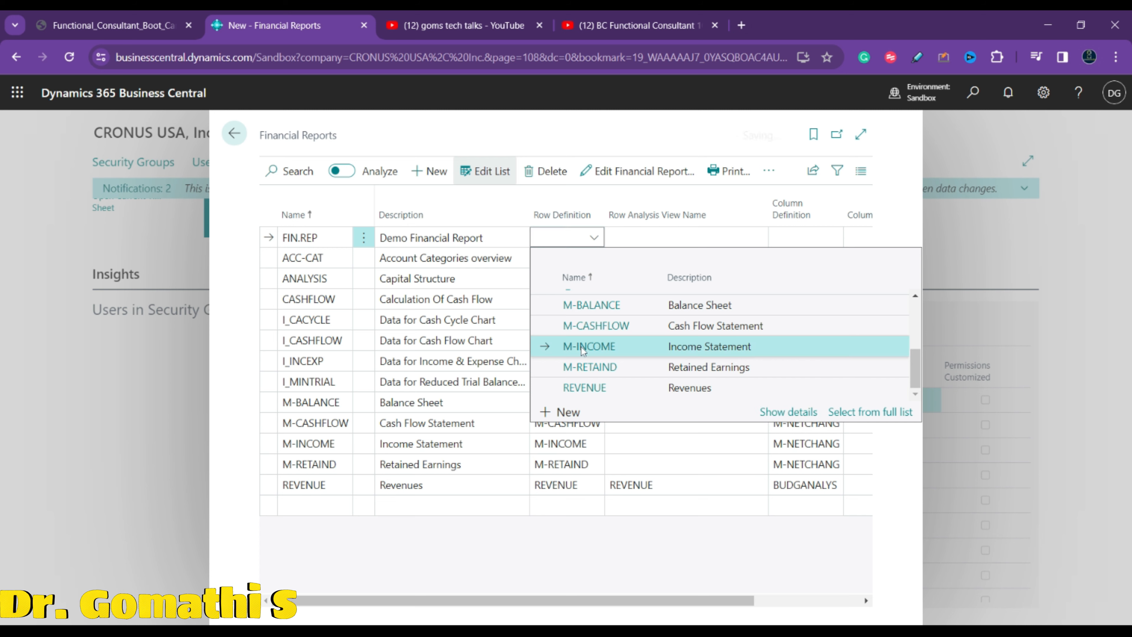
key(Tab)
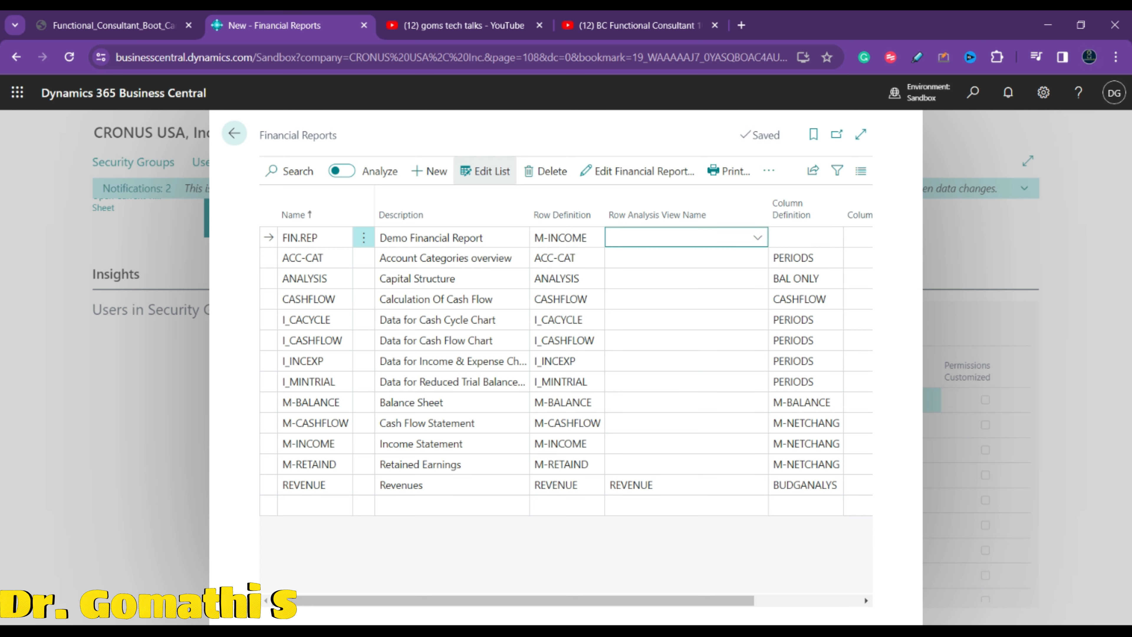
click(758, 239)
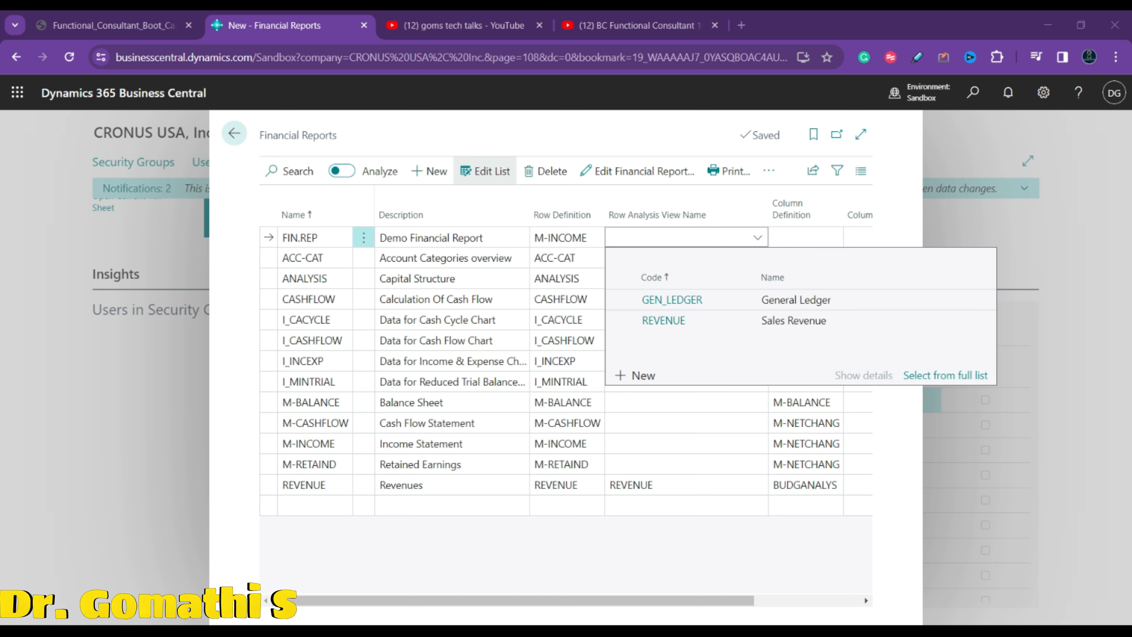
click(681, 299)
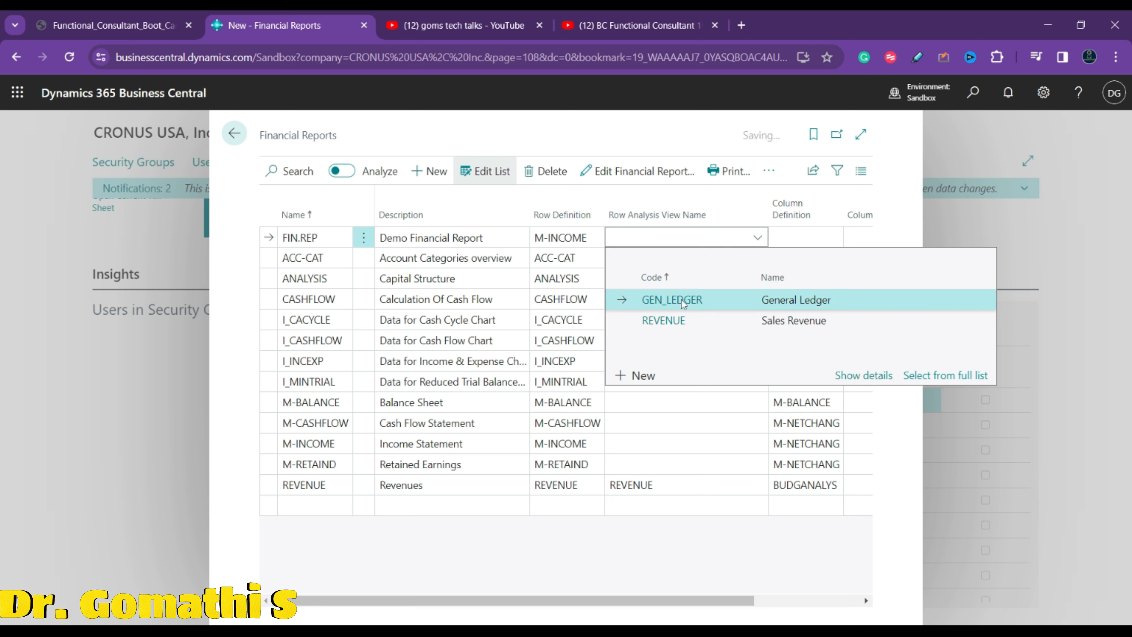
Set the FIN.REP report's column definition to BAL ONLY and its column analysis view to GEN_LEDGER
click(802, 237)
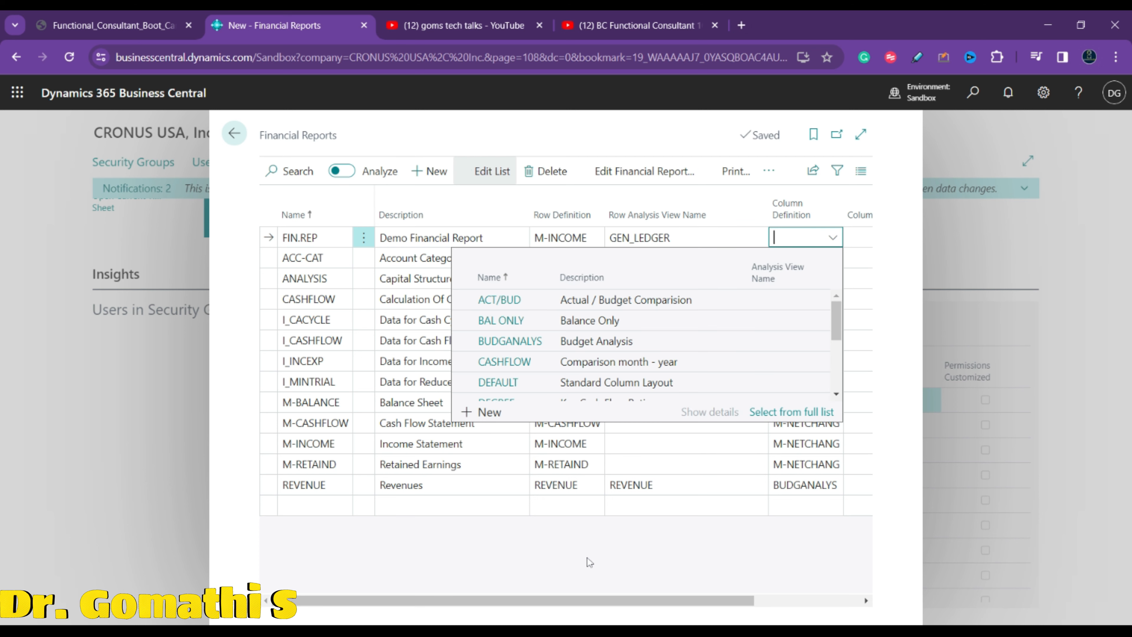
drag(547, 602, 642, 614)
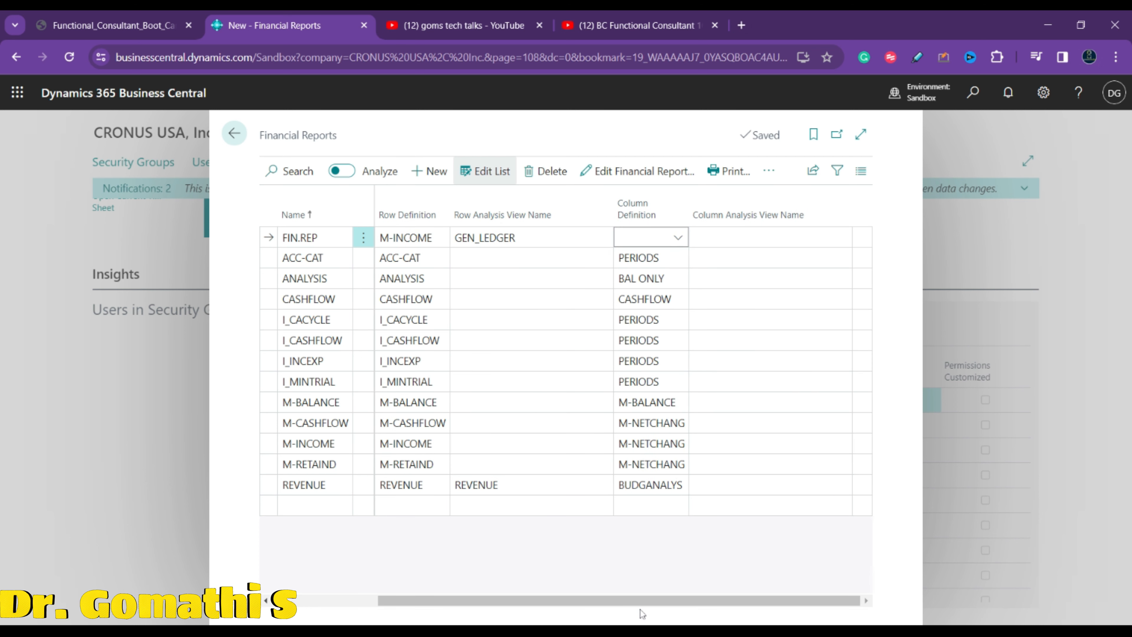
click(677, 237)
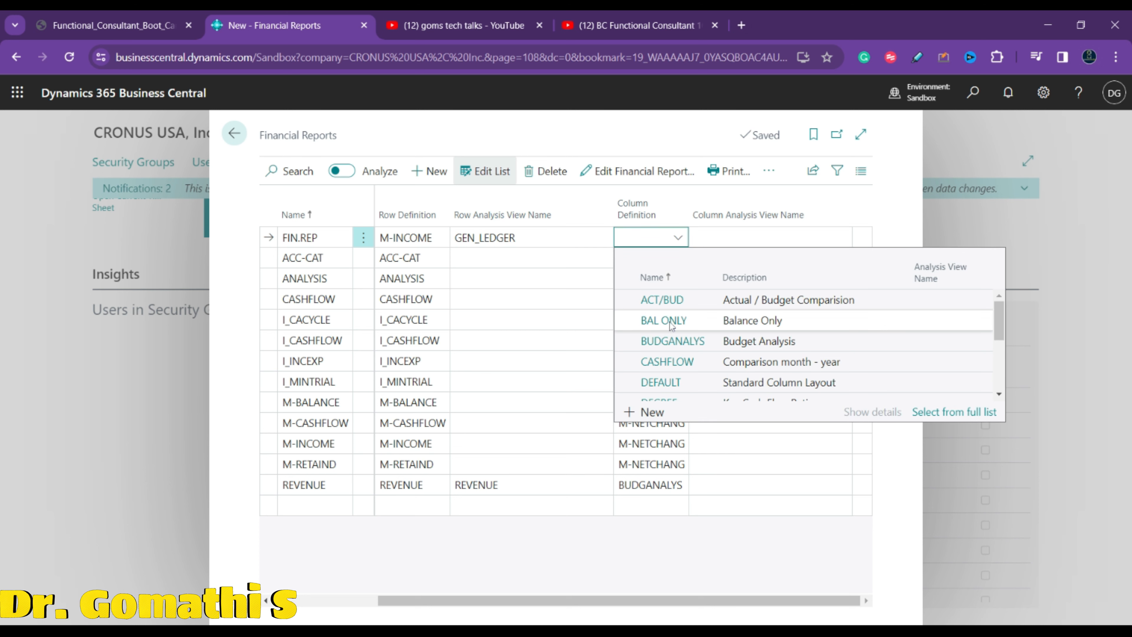
click(666, 320)
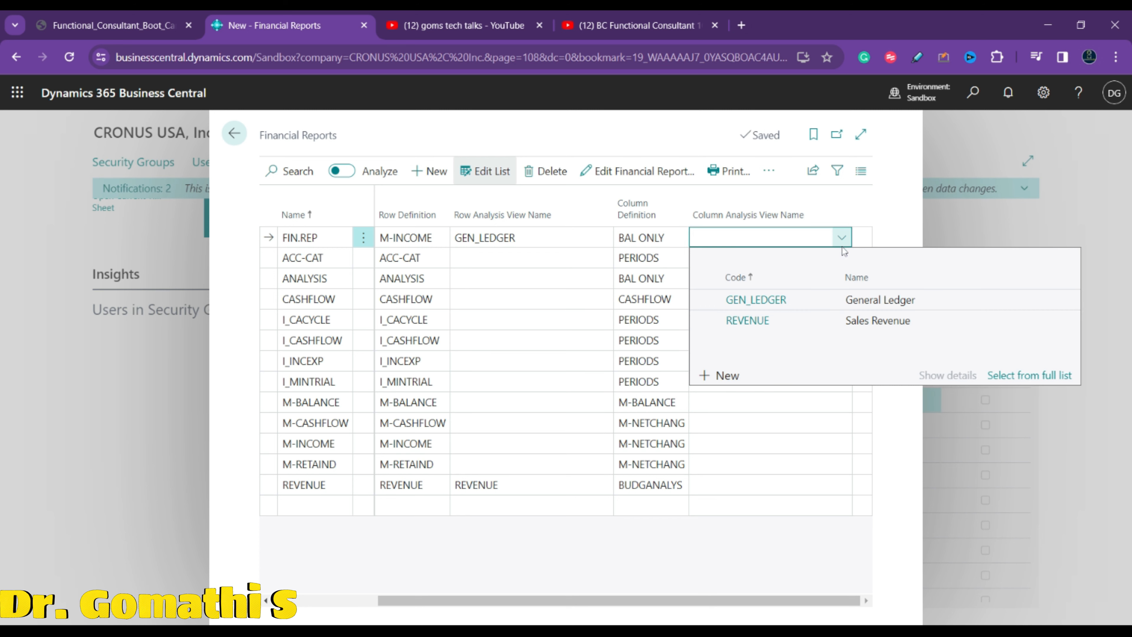
click(764, 306)
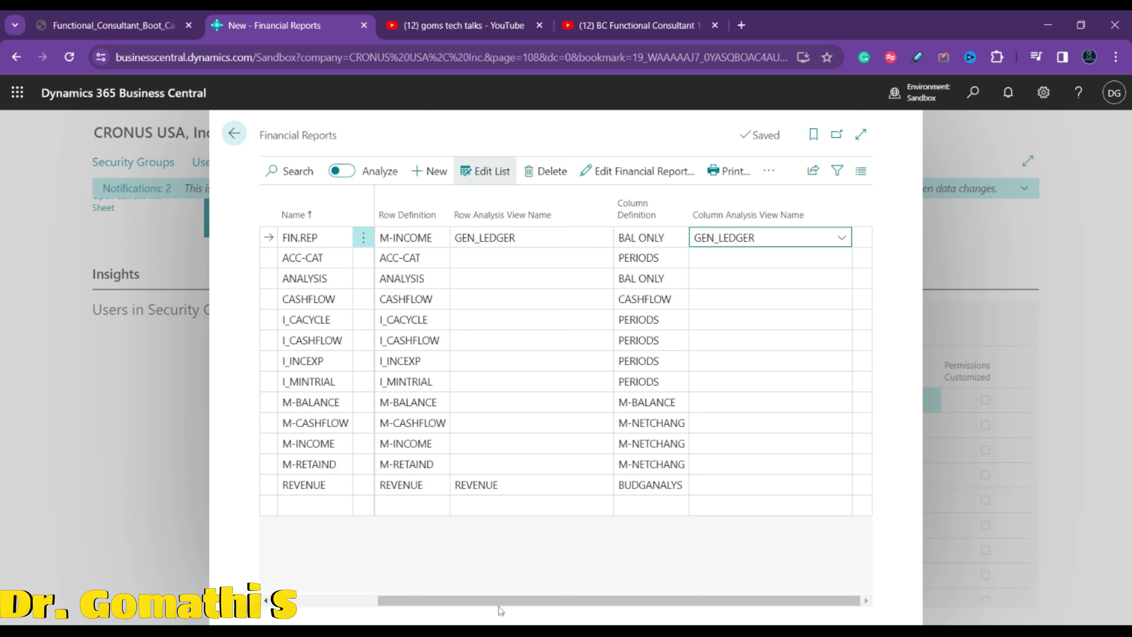
drag(501, 611, 270, 615)
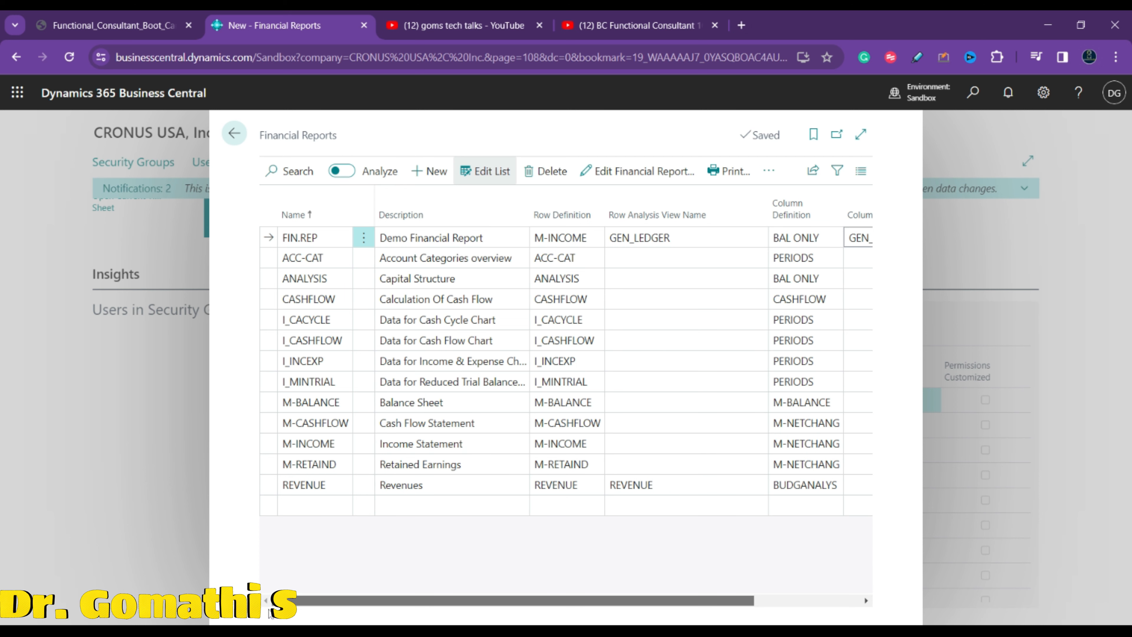
Open the print options for the FIN.REP financial report
click(325, 237)
click(364, 238)
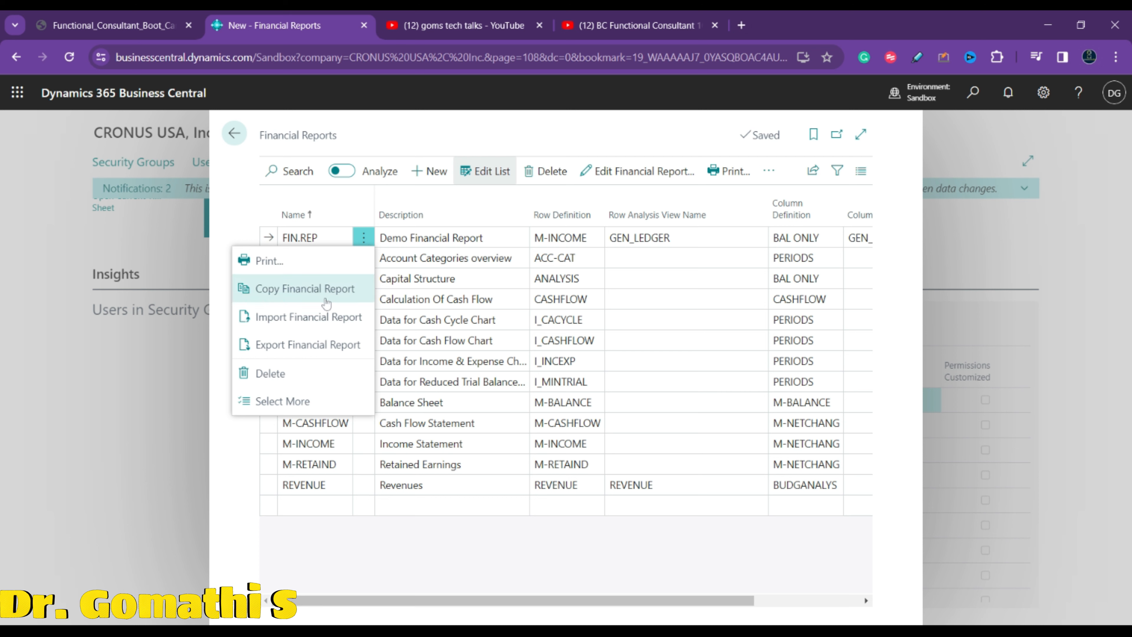
click(662, 244)
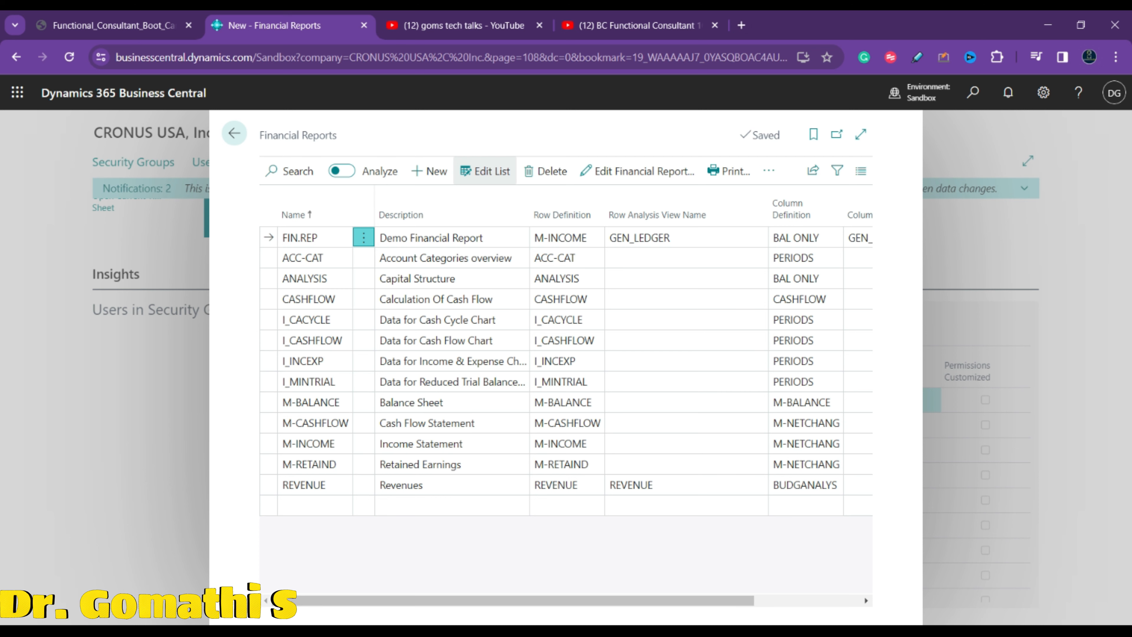
click(410, 252)
click(324, 240)
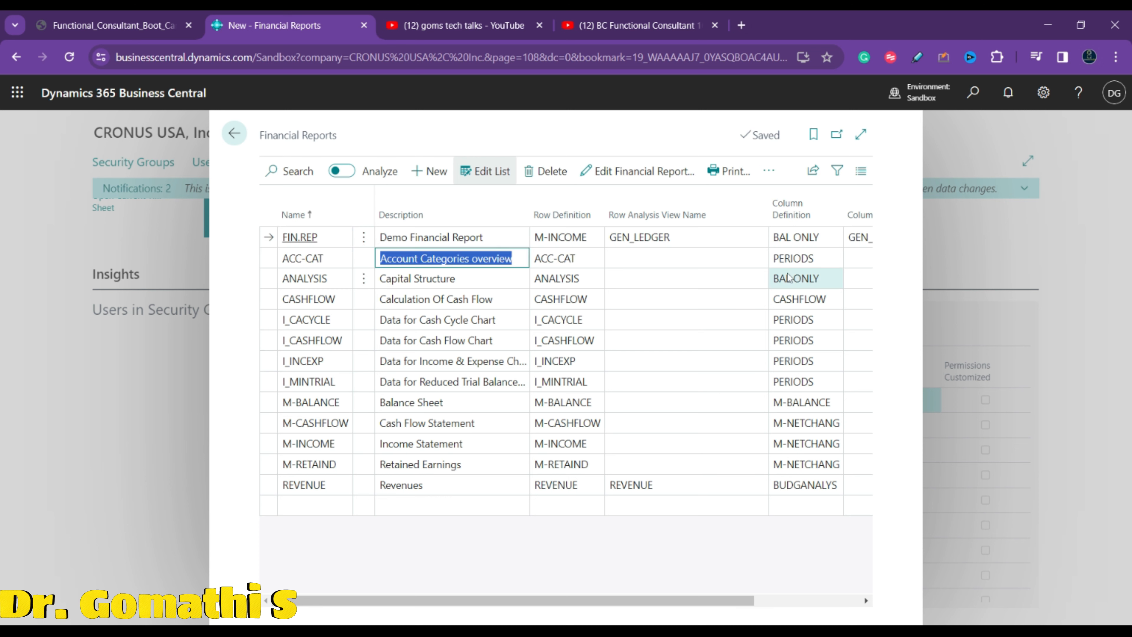
click(364, 238)
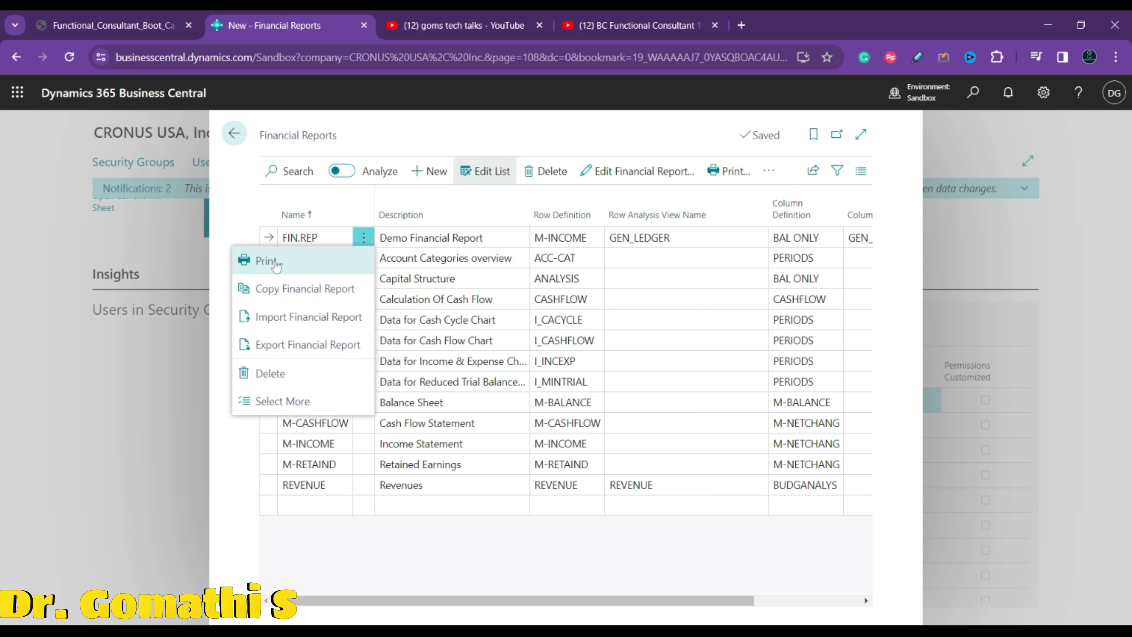
click(268, 260)
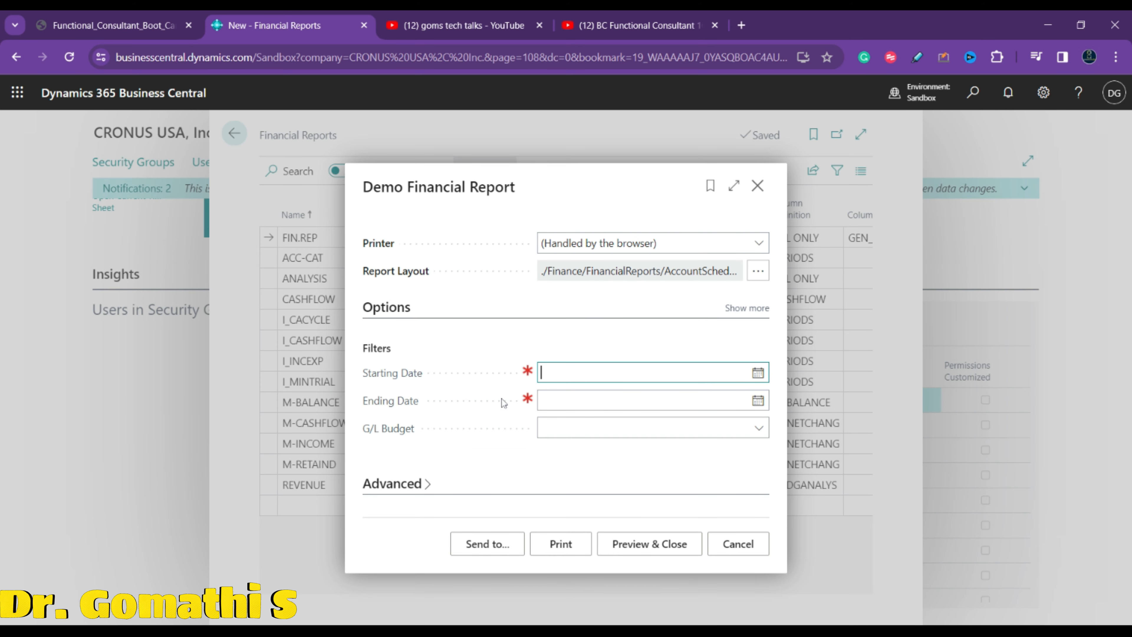
Set the report's starting date to 8/2/2022 and its ending date to 1/10/2024
click(758, 373)
click(549, 396)
click(550, 396)
click(550, 396)
click(550, 396)
click(550, 396)
click(550, 396)
click(550, 396)
click(550, 396)
click(549, 396)
click(549, 396)
click(550, 396)
click(550, 396)
click(550, 396)
click(550, 396)
click(549, 396)
click(549, 396)
click(550, 396)
click(590, 435)
click(758, 401)
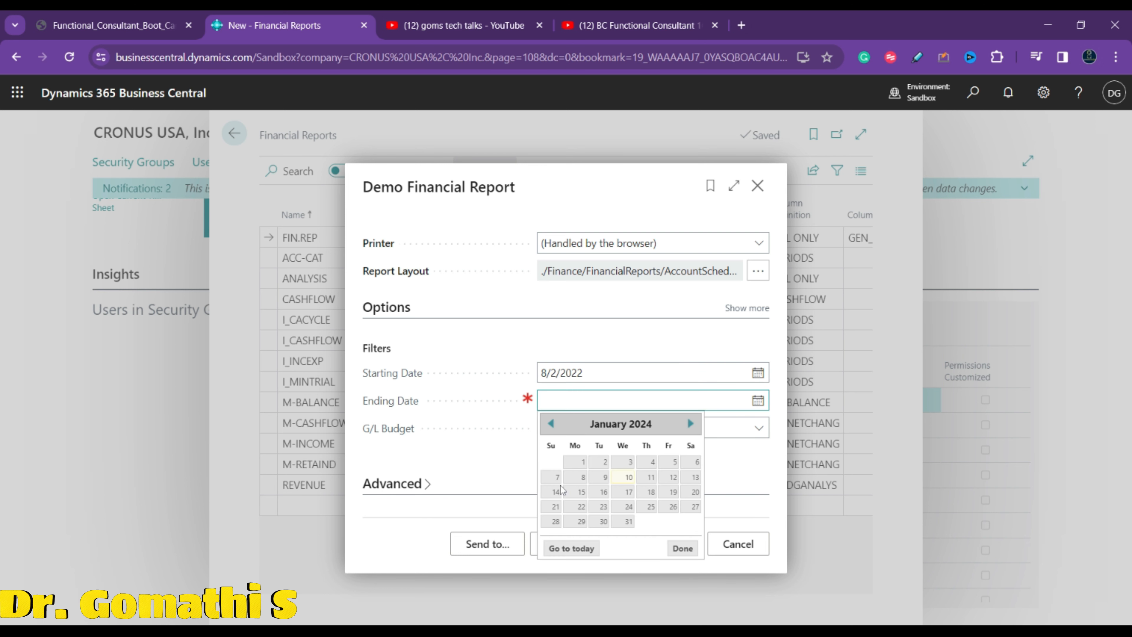
click(629, 476)
Leave the G/L budget blank, preview the Demo Financial Report, and close the preview
click(757, 430)
click(758, 429)
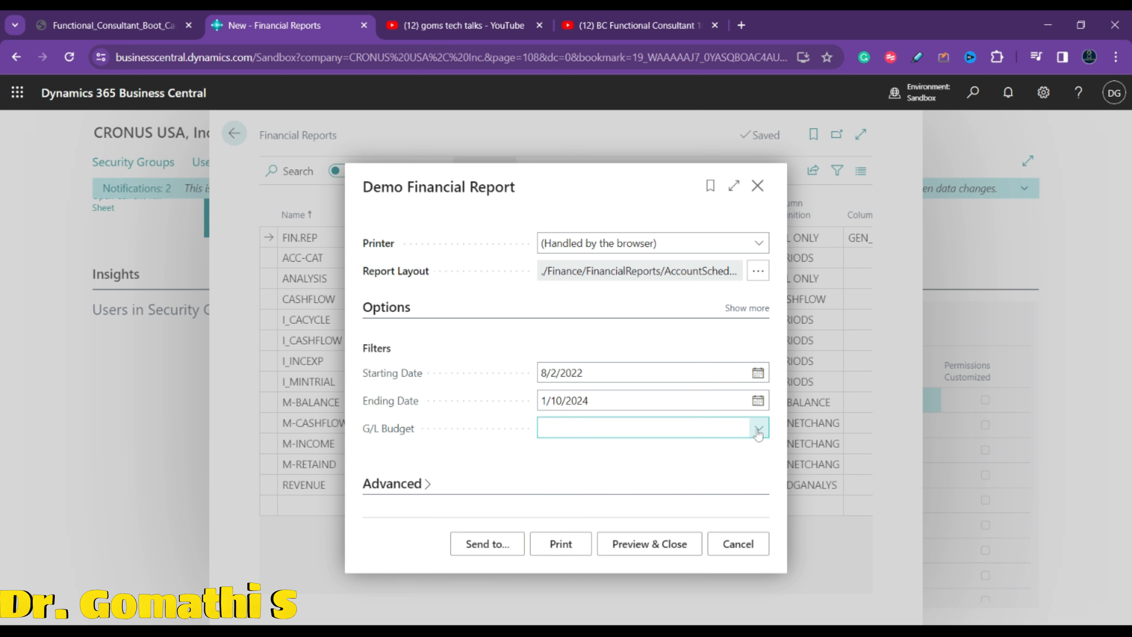
click(677, 552)
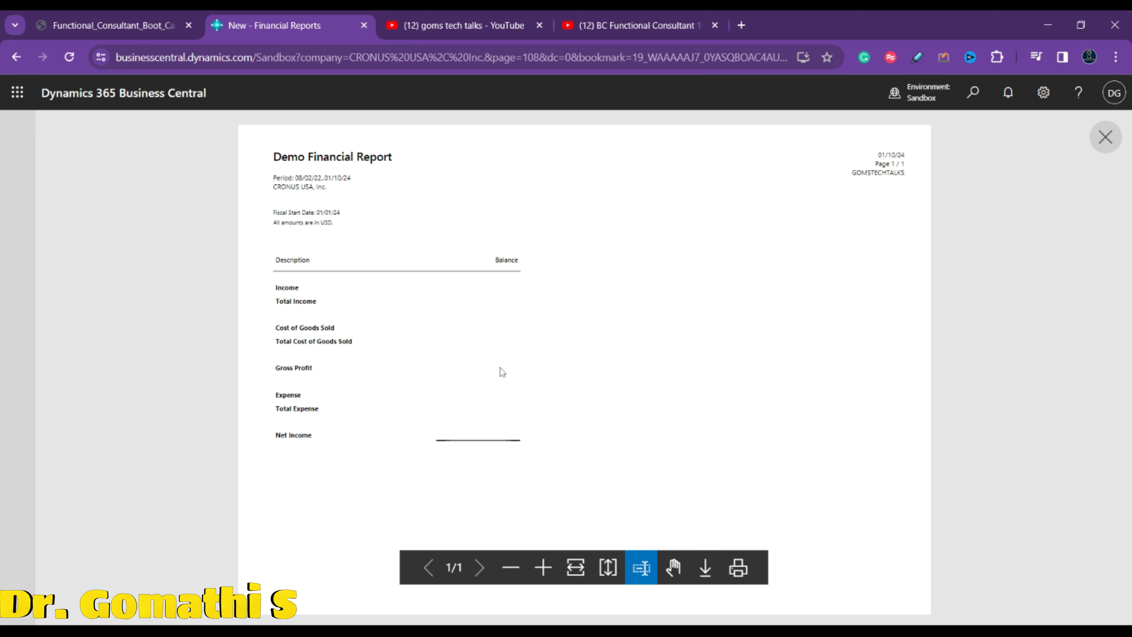
click(1108, 150)
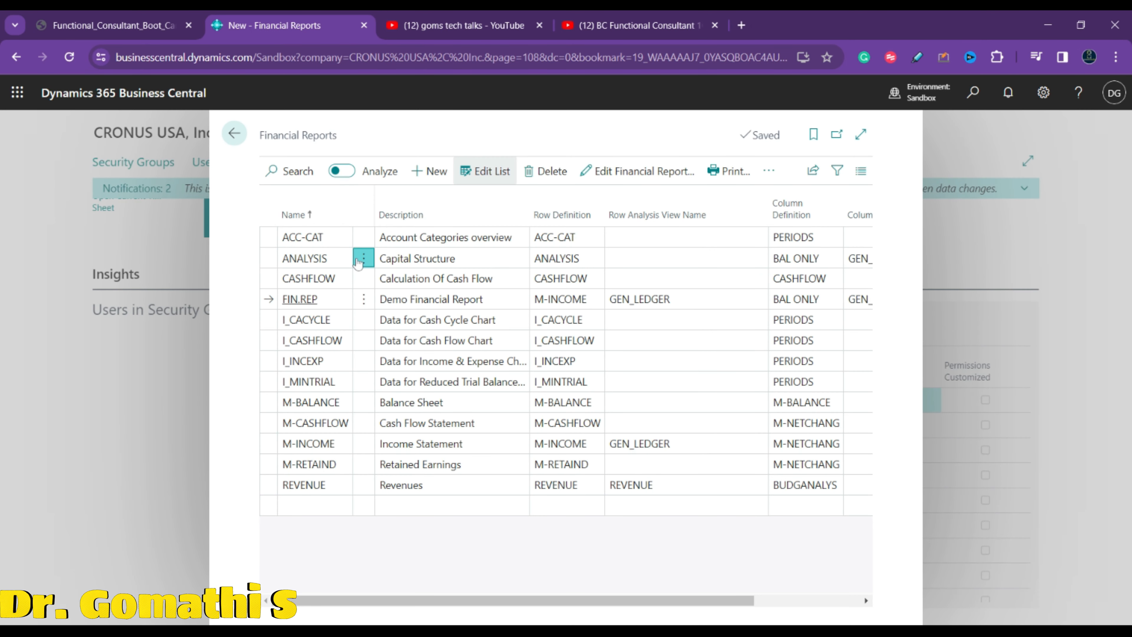
Preview the Capital Structure report (ANALYSIS) using the last used options and filters
click(364, 259)
click(487, 318)
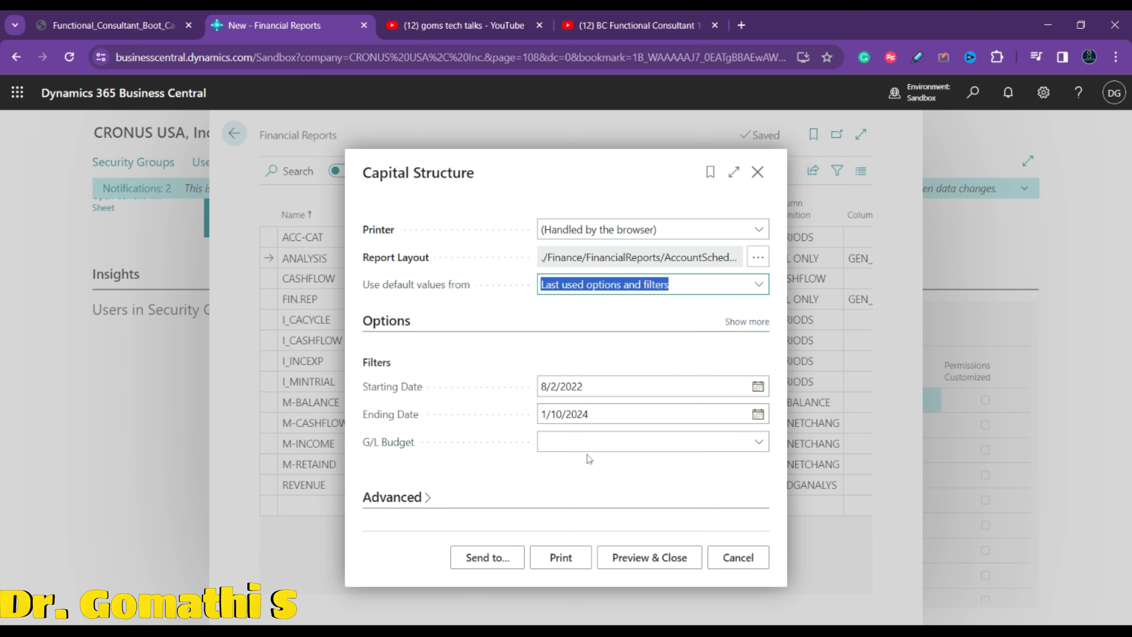
key(Tab)
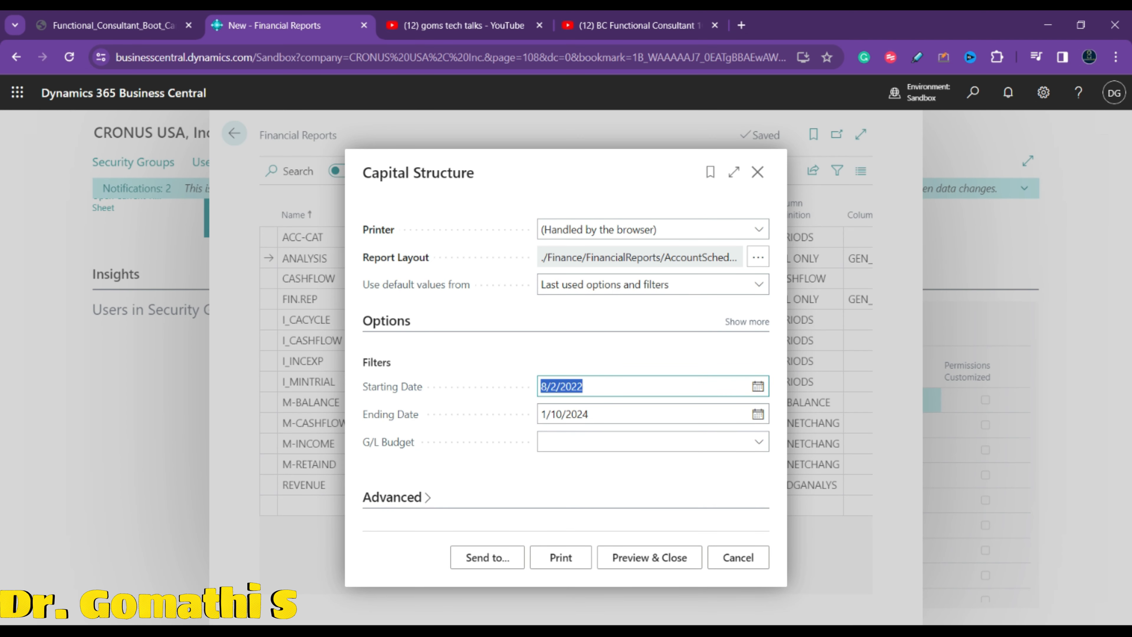
key(Tab)
key(shift+Tab)
click(646, 563)
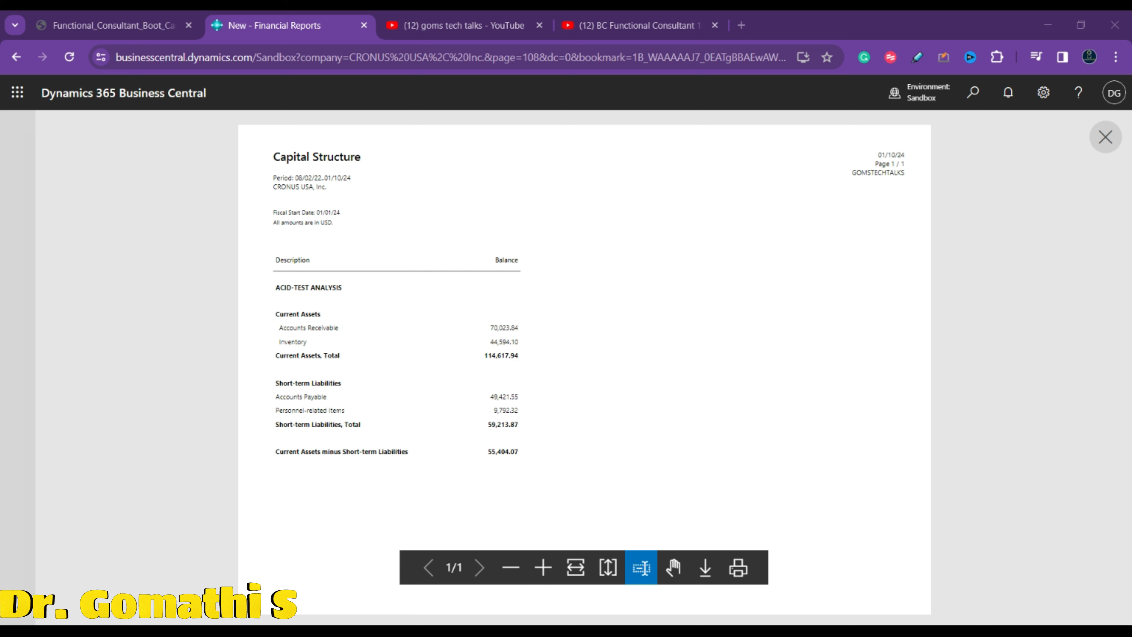
Switch briefly to the boot camp PDF, return to Business Central, and close the Capital Structure preview
click(757, 478)
click(165, 24)
click(295, 26)
click(1106, 137)
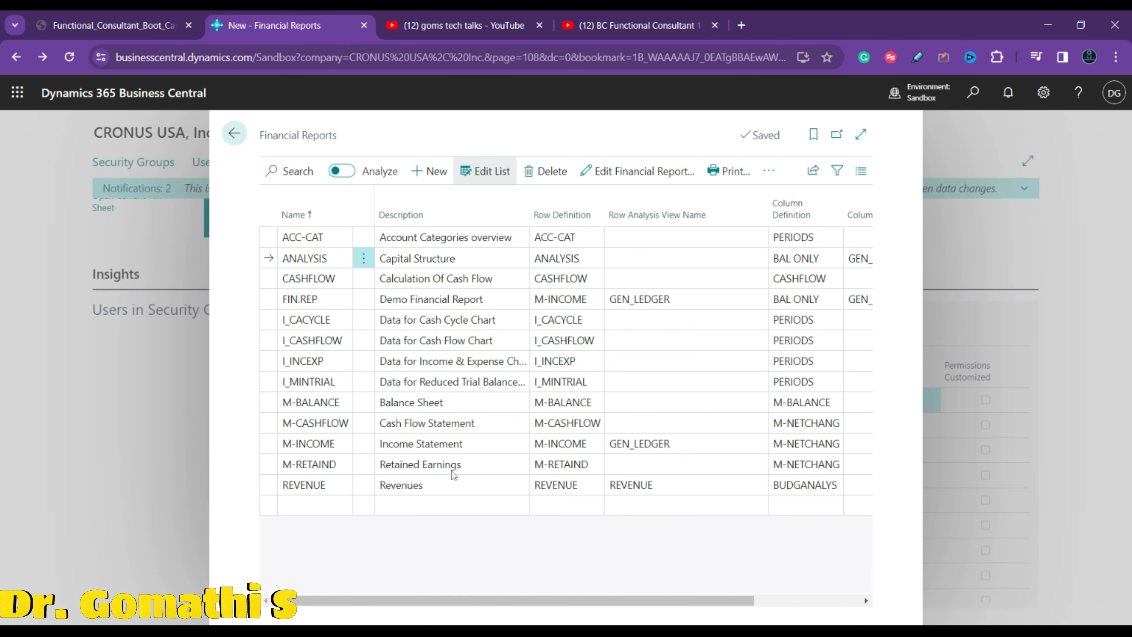
click(365, 279)
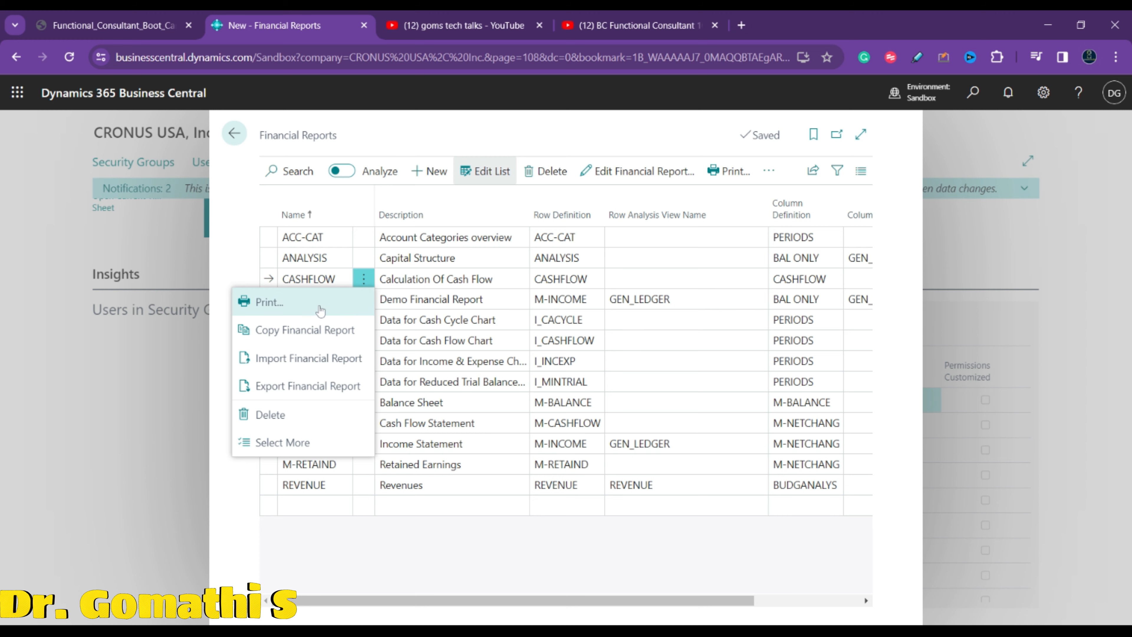
click(320, 310)
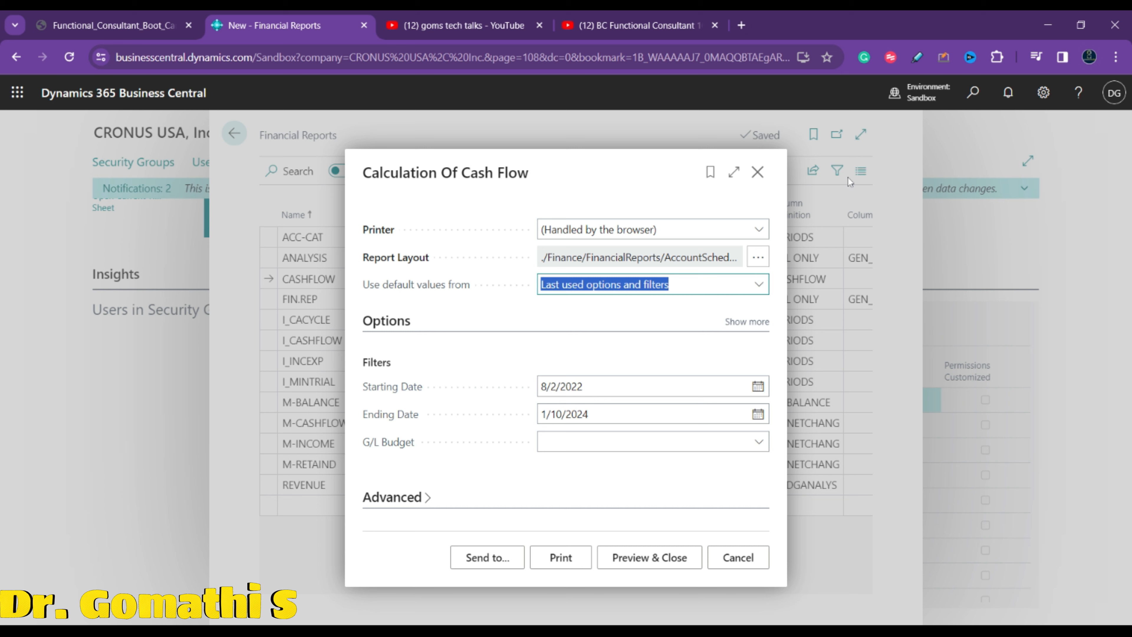
click(756, 169)
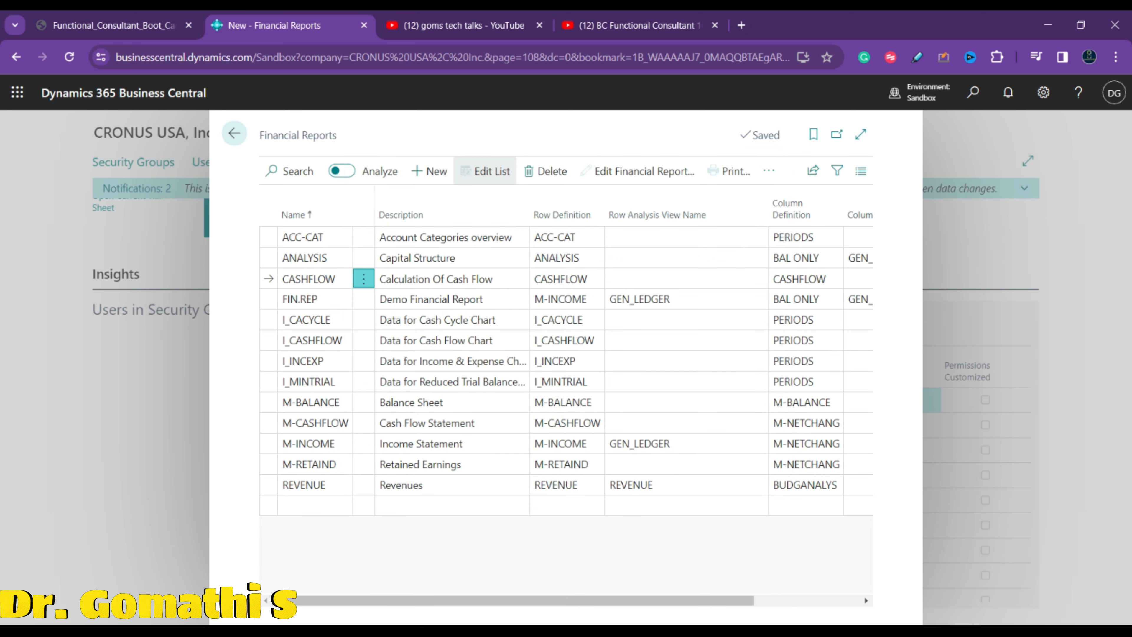
Send the Calculation Of Cash Flow report (CASHFLOW) to a PDF document using the last used options and filters
click(364, 279)
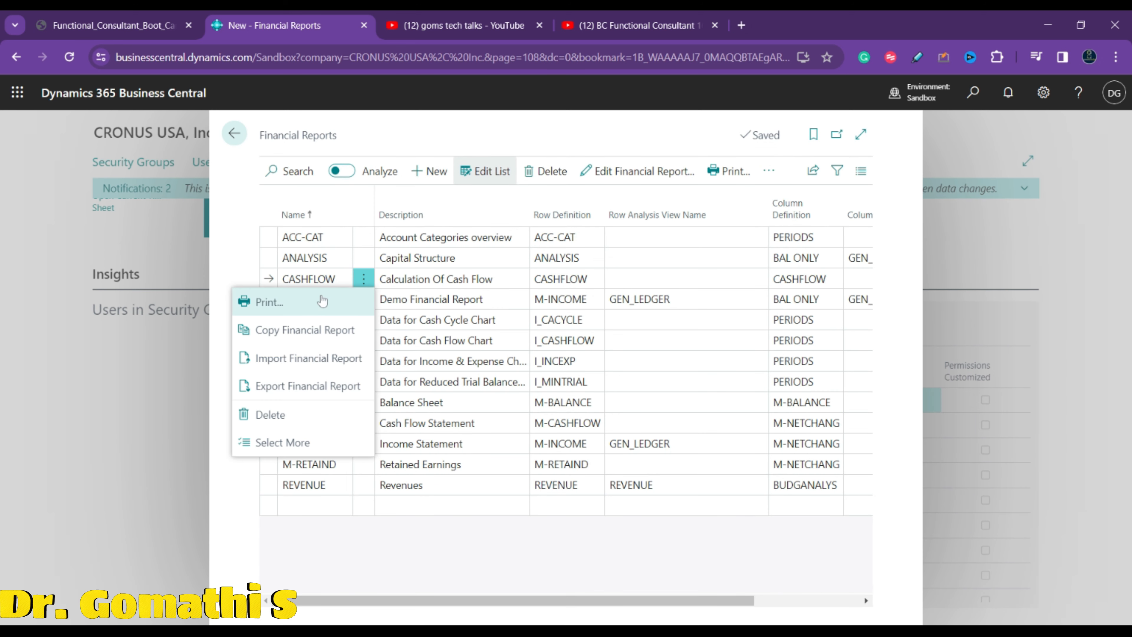
click(313, 306)
click(490, 573)
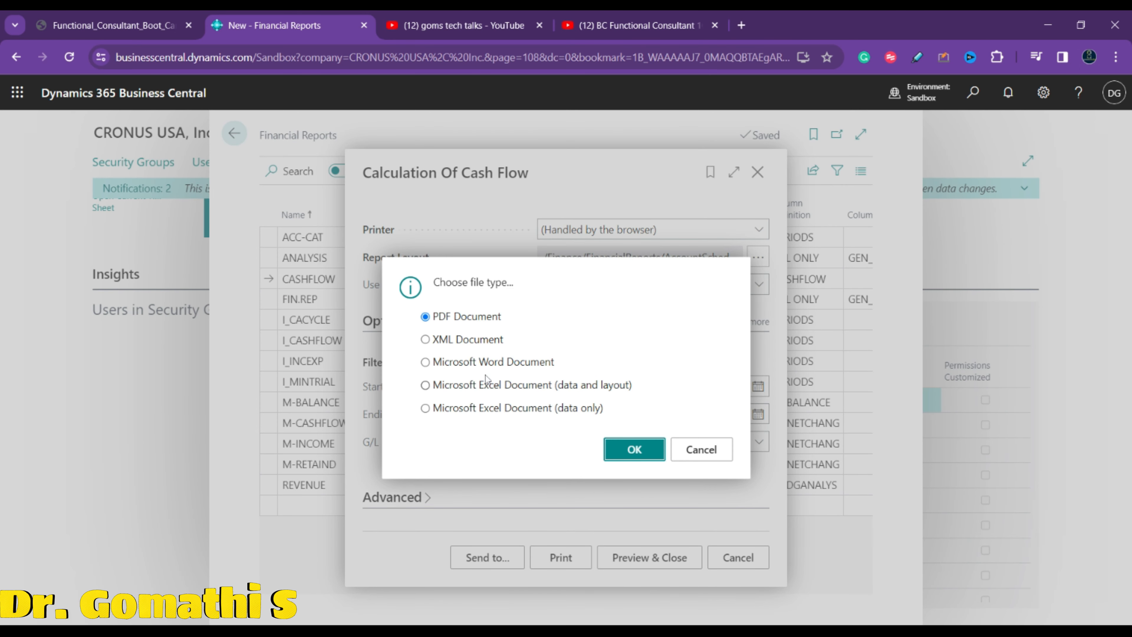
click(626, 459)
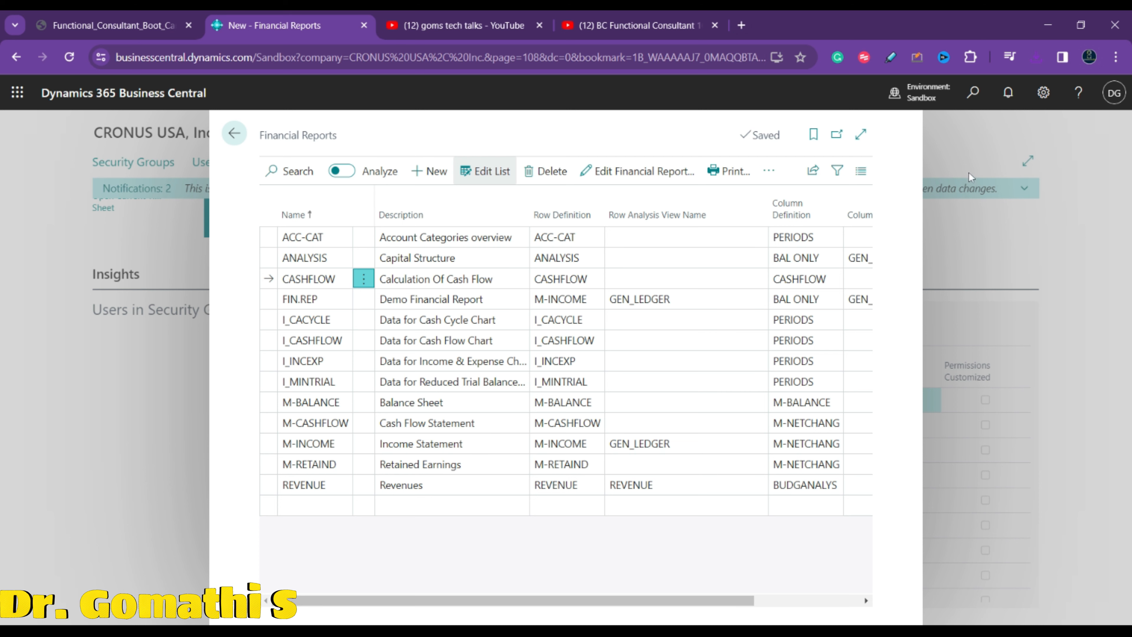
Switch to the TechTutorial online store and look over its Latest Products
click(117, 18)
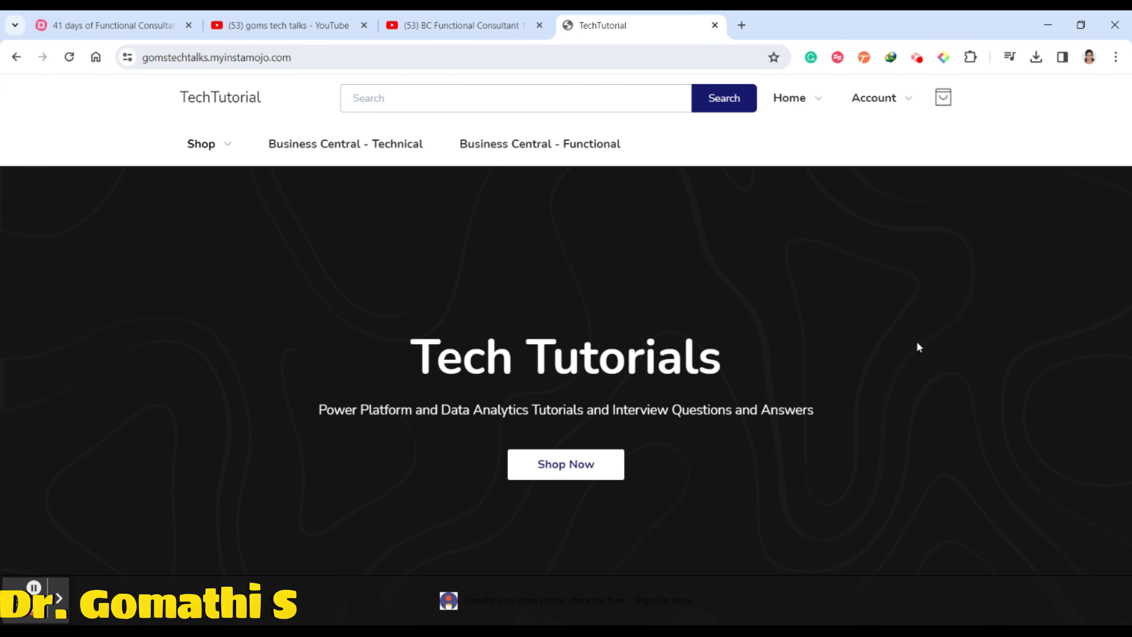
scroll(921, 347, down, 3)
scroll(919, 345, down, 8)
scroll(918, 346, down, 10)
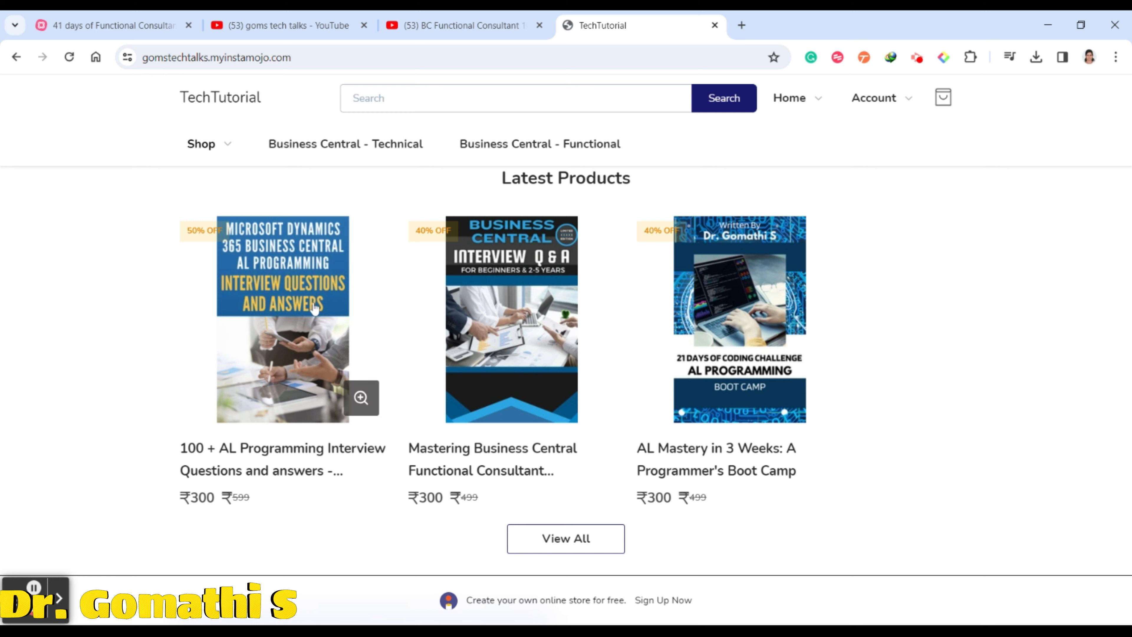
Circle the AL Mastery product, draw an arrow to the AL interview questions book, write 120+, box the book, and clear the annotations
click(59, 599)
click(114, 597)
mouse_move(784, 431)
mouse_down()
mouse_move(713, 519)
mouse_move(776, 401)
mouse_move(750, 401)
mouse_up()
mouse_move(649, 440)
mouse_down()
mouse_move(617, 466)
mouse_move(332, 517)
mouse_move(322, 500)
mouse_move(305, 515)
mouse_up()
mouse_move(61, 302)
mouse_down()
mouse_move(62, 346)
mouse_move(213, 280)
mouse_move(182, 318)
mouse_up()
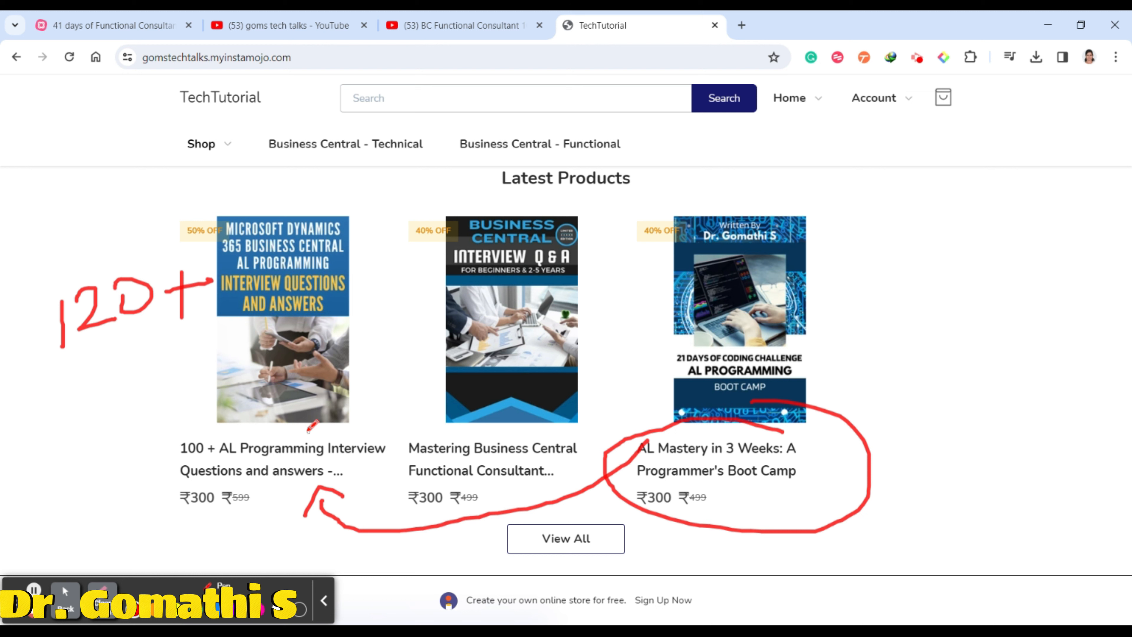
mouse_move(290, 514)
mouse_down()
mouse_move(276, 517)
mouse_move(144, 368)
mouse_move(372, 184)
mouse_move(362, 507)
mouse_move(233, 511)
mouse_up()
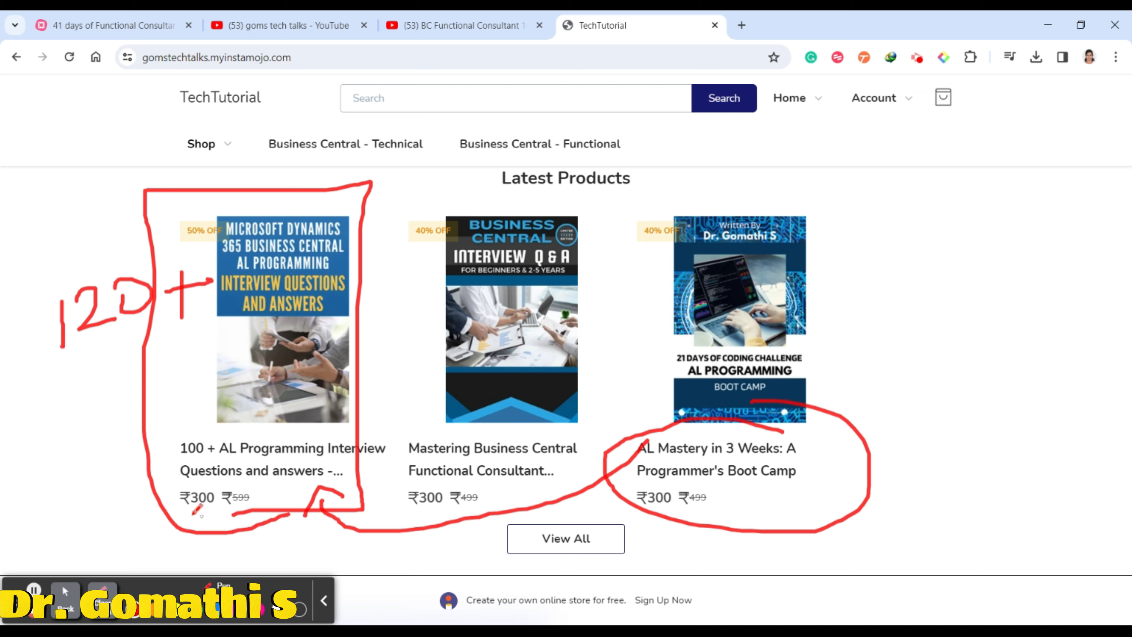
click(103, 598)
click(66, 598)
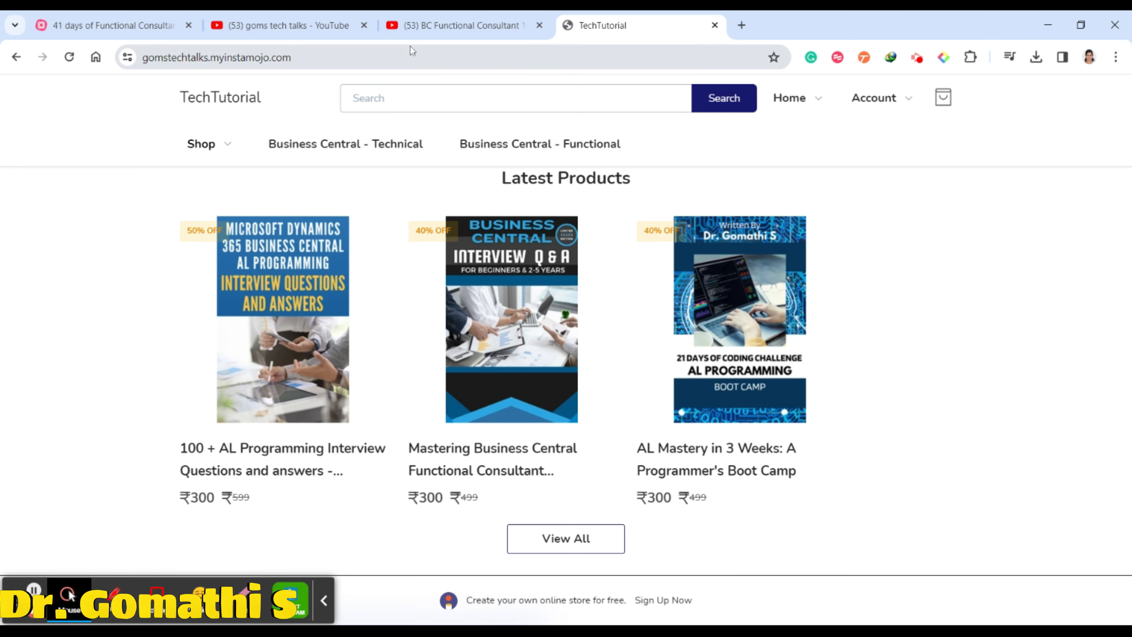
Look over the store's home page and its Business Central Technical and Functional product categories
scroll(1049, 235, up, 10)
scroll(1049, 235, down, 15)
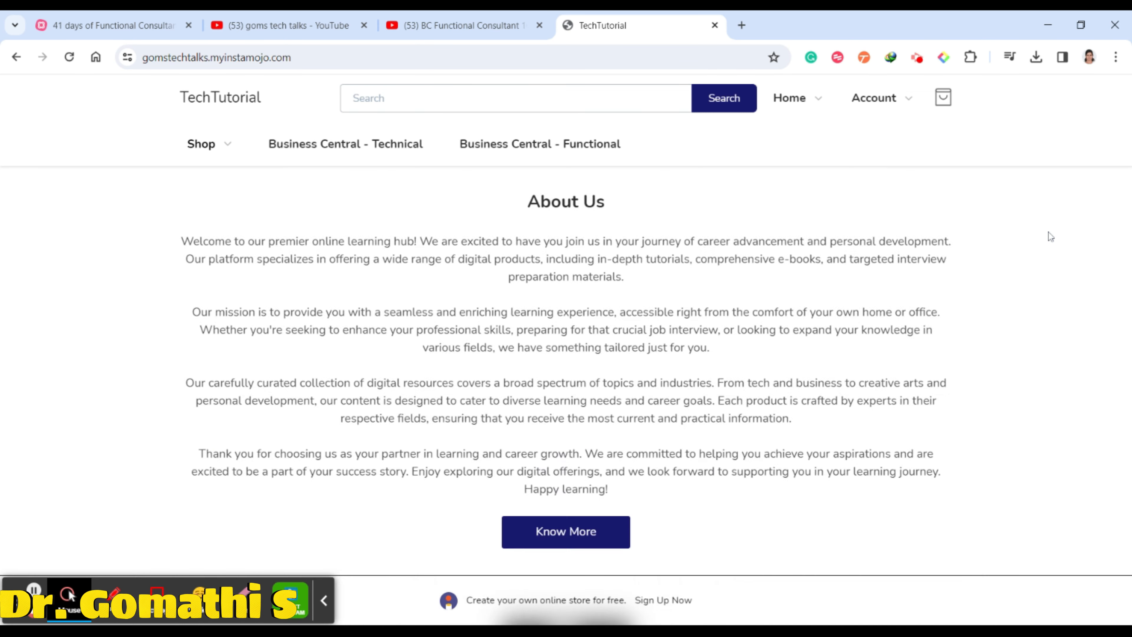
scroll(1047, 229, up, 12)
scroll(1043, 223, up, 5)
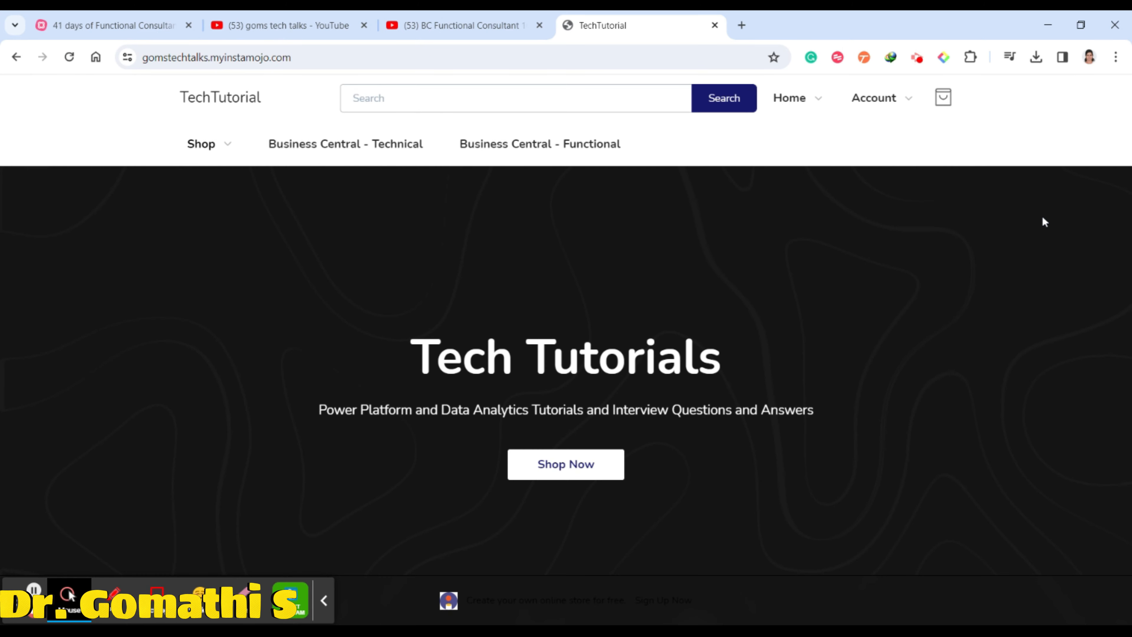
click(340, 146)
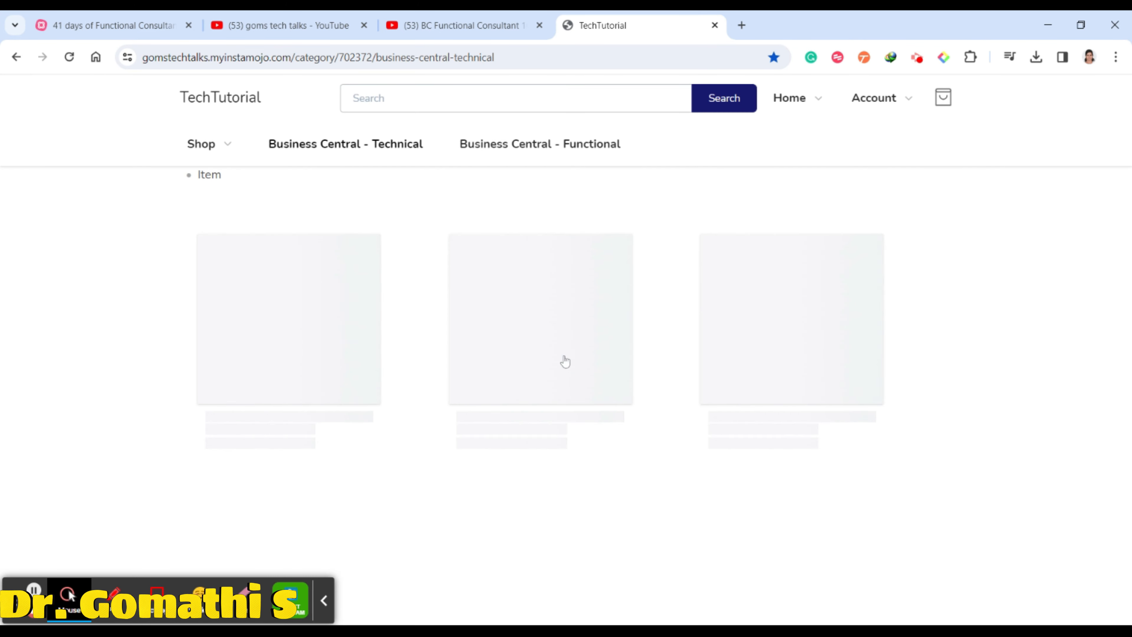
click(532, 150)
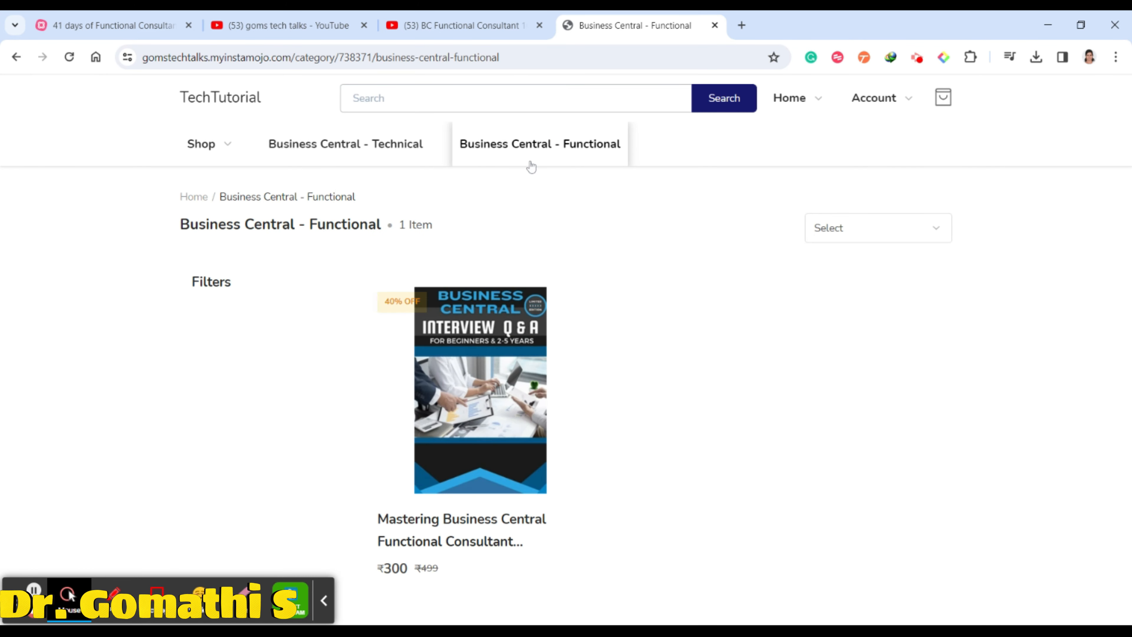
click(396, 147)
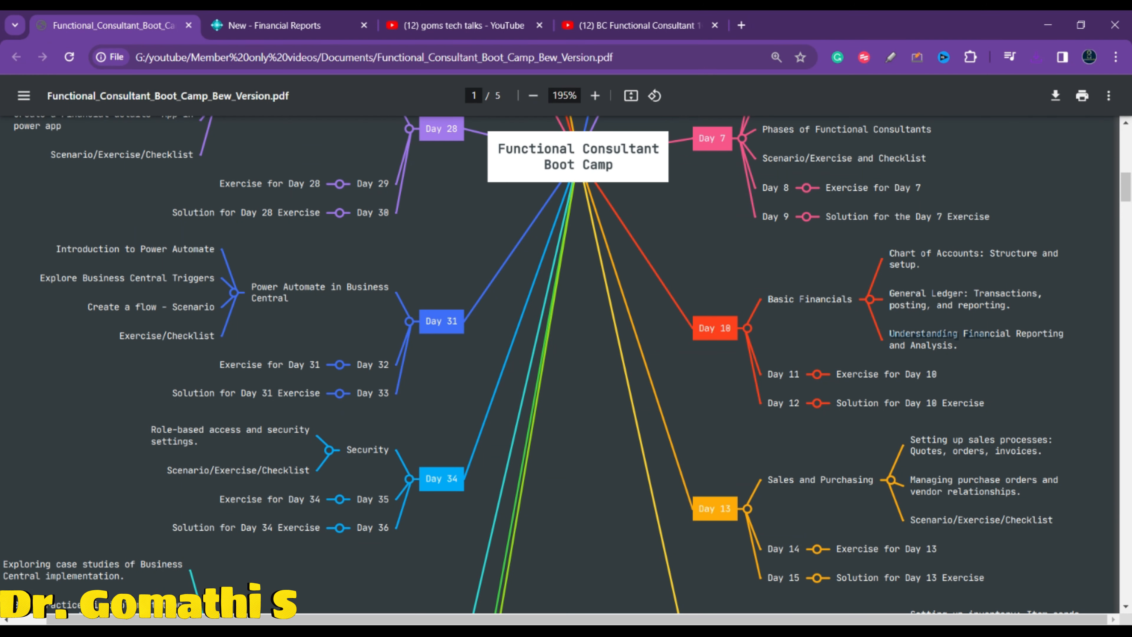
Highlight the Day 10 financial reporting topic in the boot camp PDF, and look through the BC Functional Consultant 101 playlist on YouTube
drag(890, 333, 958, 346)
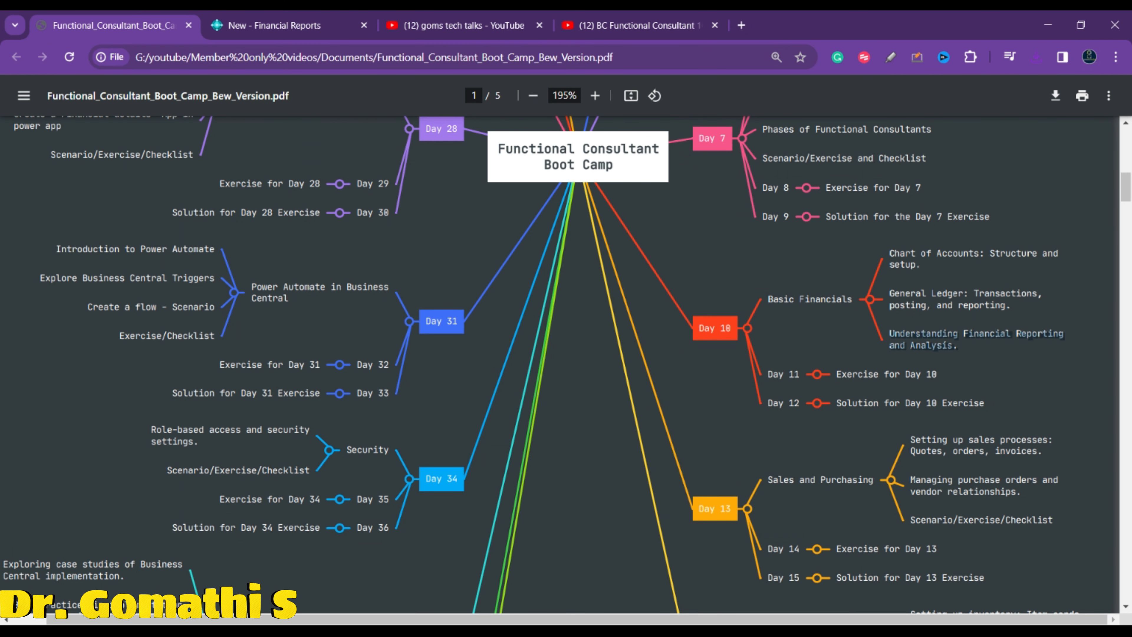
click(995, 336)
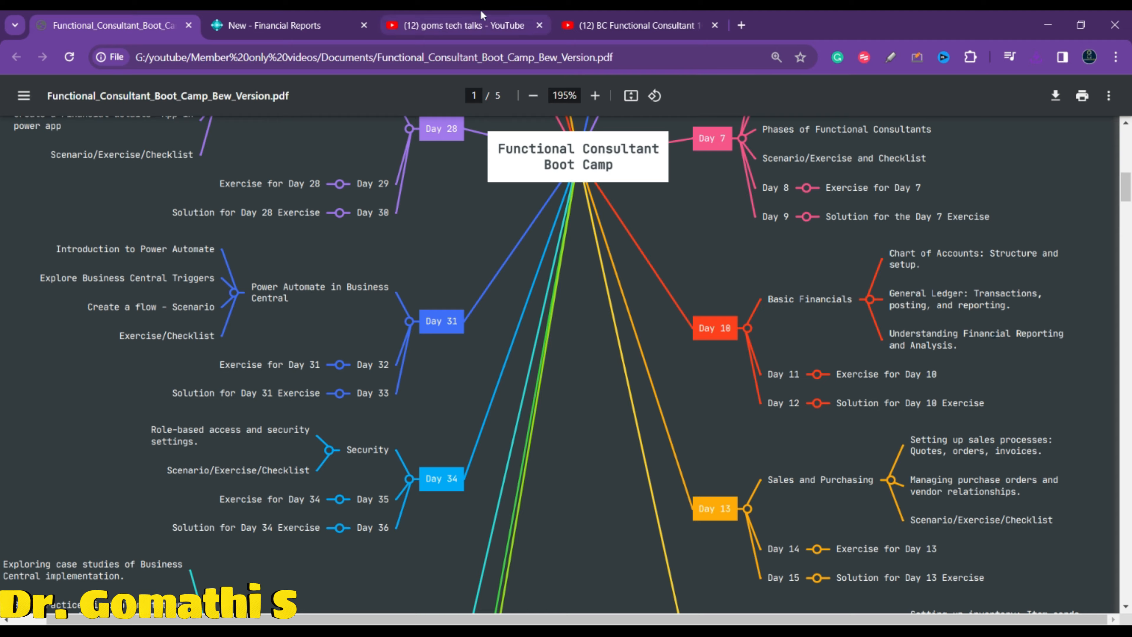
click(463, 26)
click(637, 26)
scroll(688, 420, up, 3)
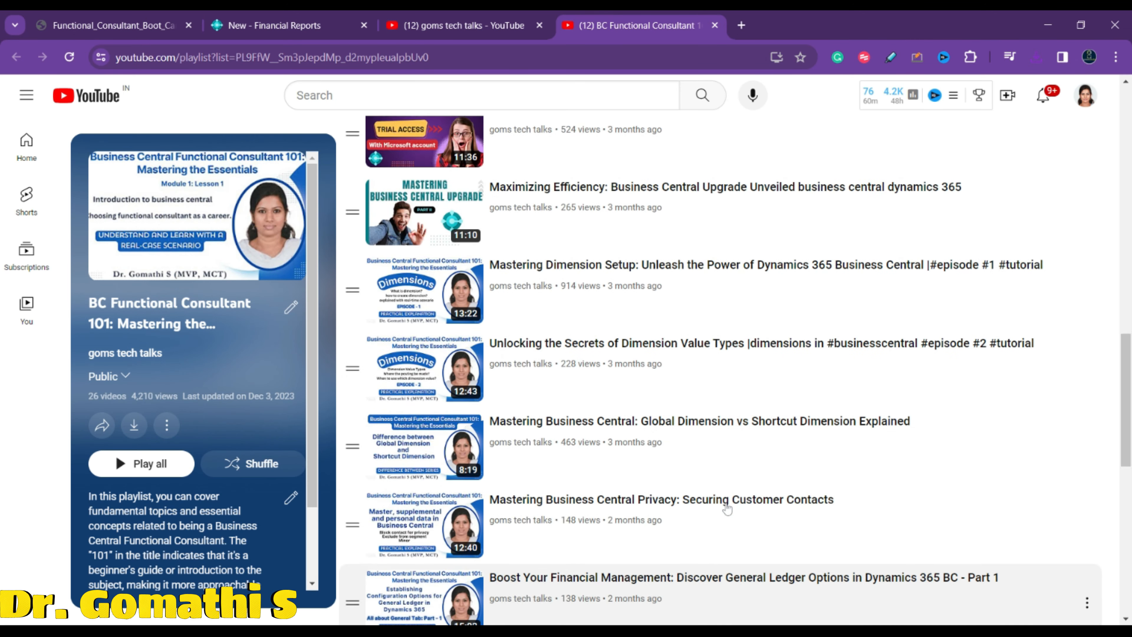
scroll(438, 499, down, 2)
scroll(439, 384, up, 7)
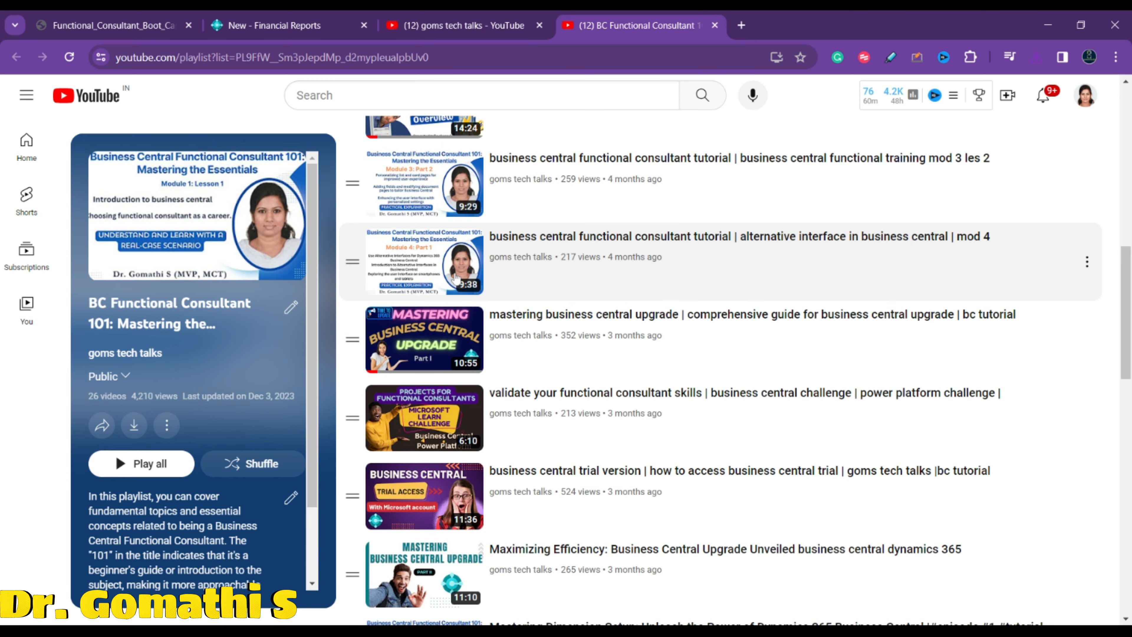
scroll(468, 290, up, 3)
scroll(479, 350, up, 3)
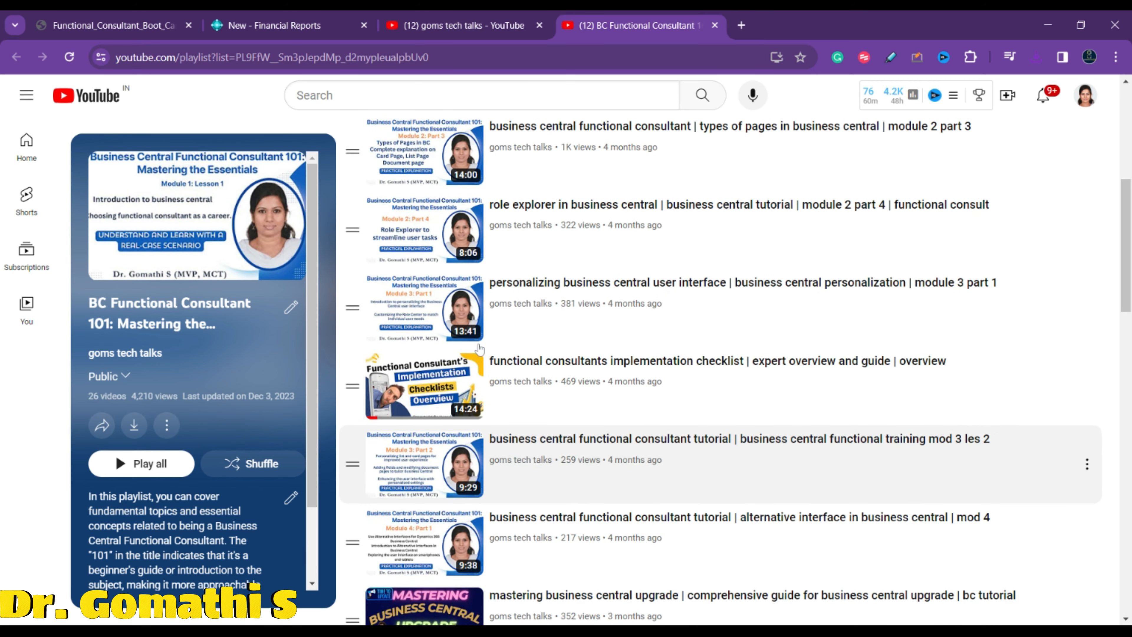
scroll(479, 350, down, 15)
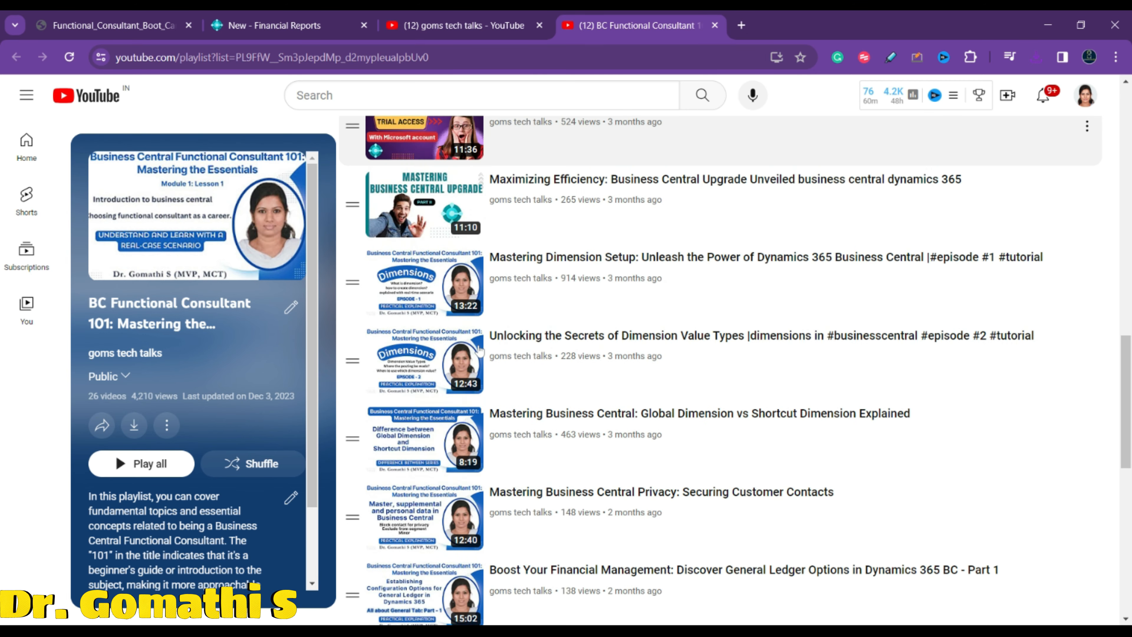
scroll(479, 350, down, 2)
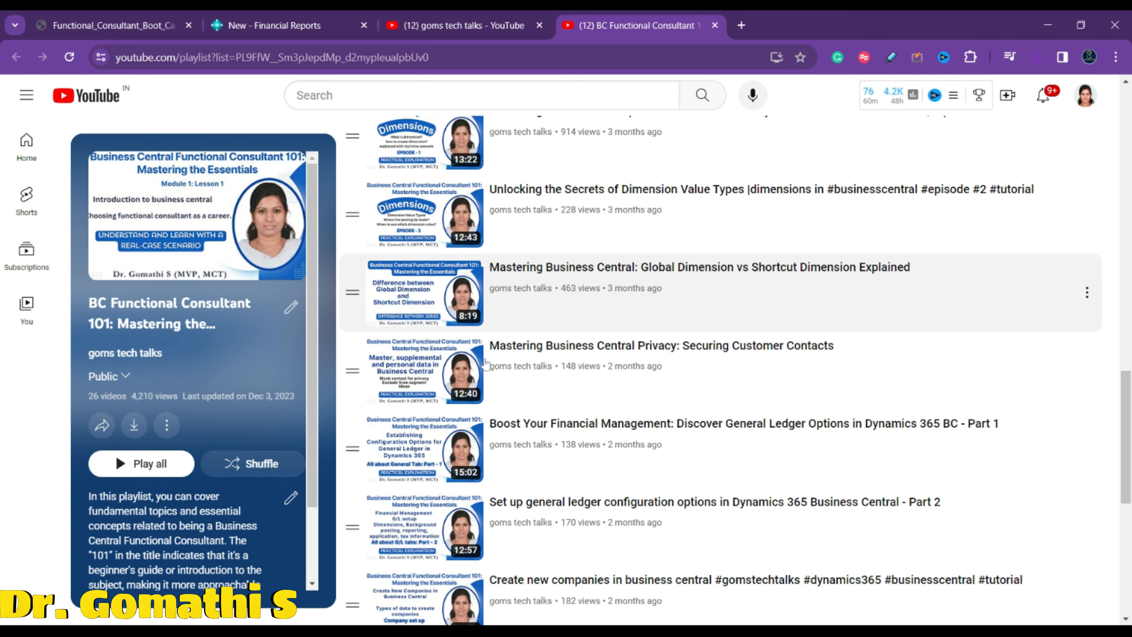
scroll(517, 451, down, 2)
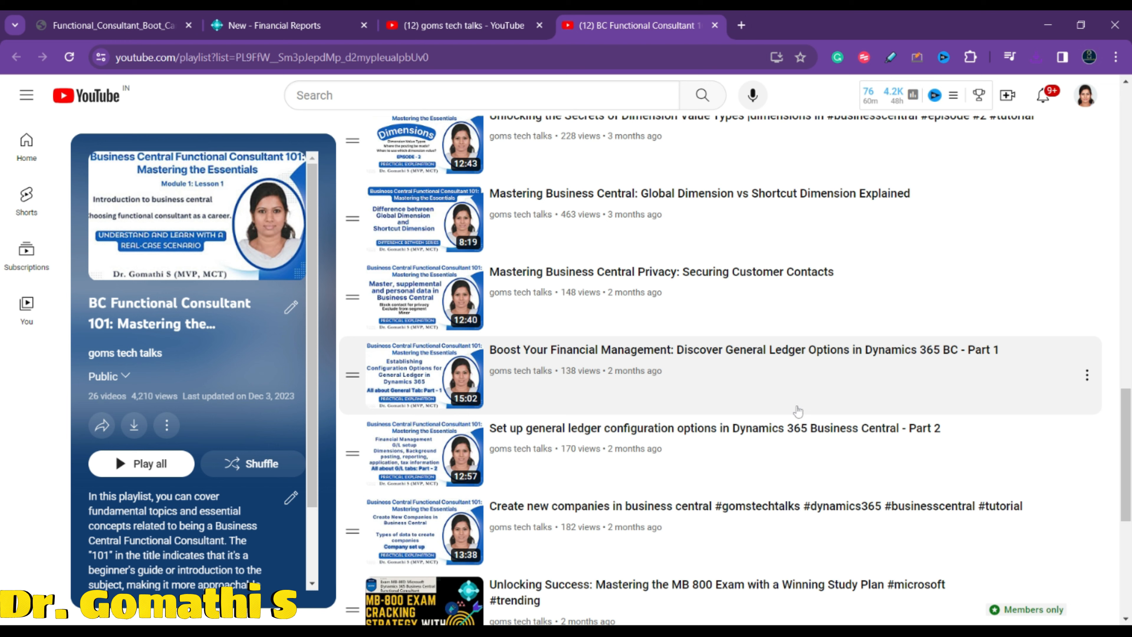
Return to the boot camp PDF and point out the Day 11 exercise and Day 12 solution entries for Day 10
click(287, 14)
click(174, 14)
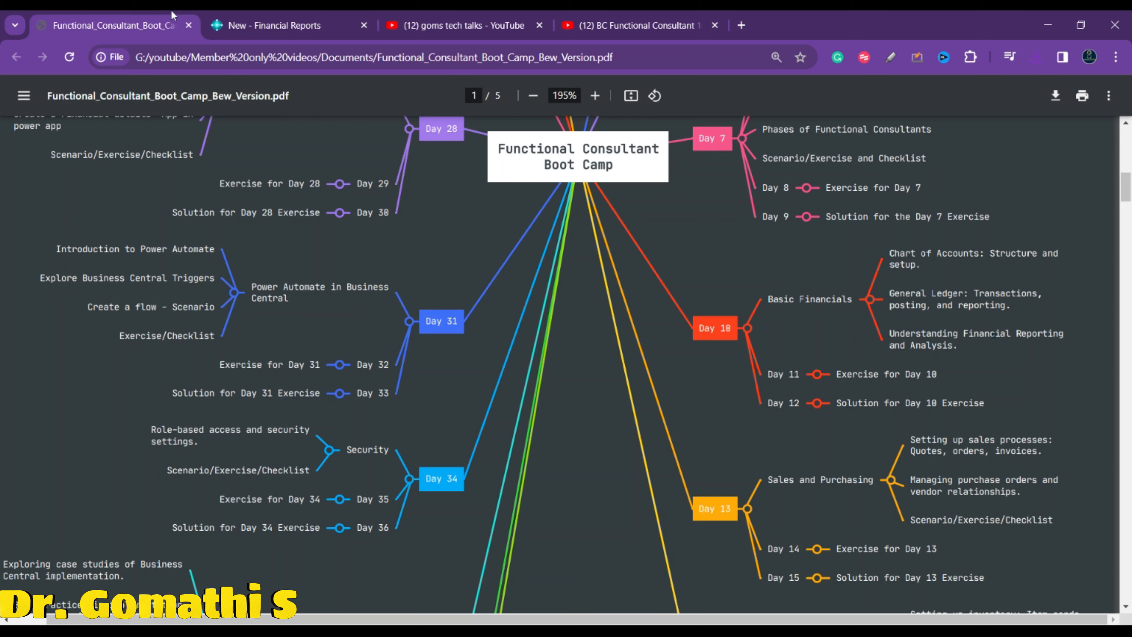
double_click(858, 374)
drag(858, 374, 936, 374)
click(986, 381)
drag(837, 375, 937, 375)
click(937, 375)
scroll(566, 365, down, 3)
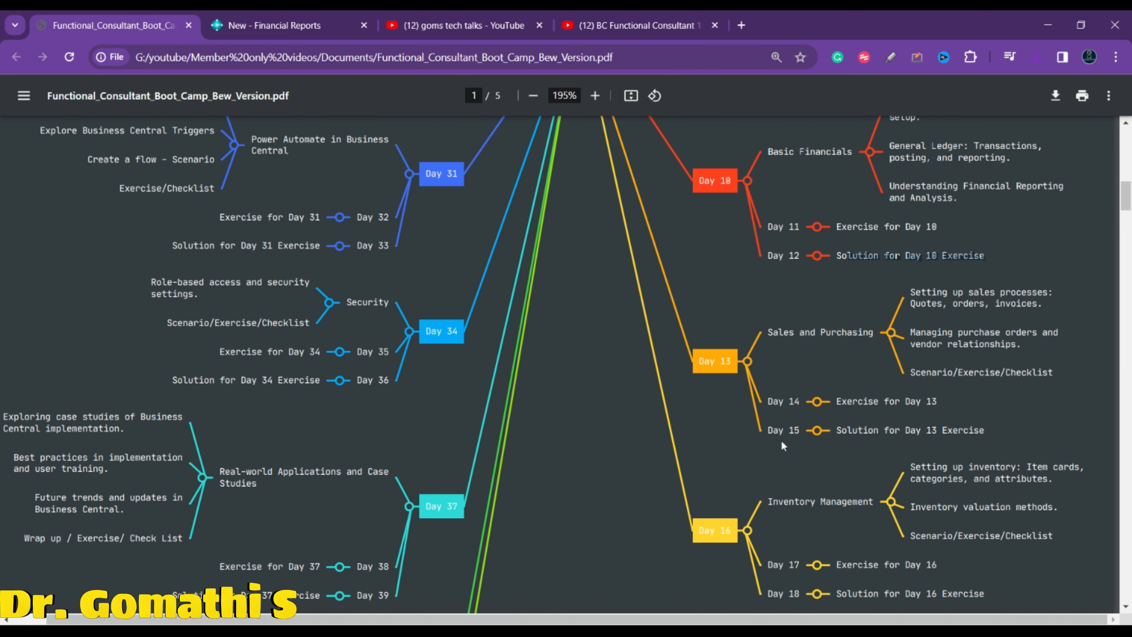
click(984, 256)
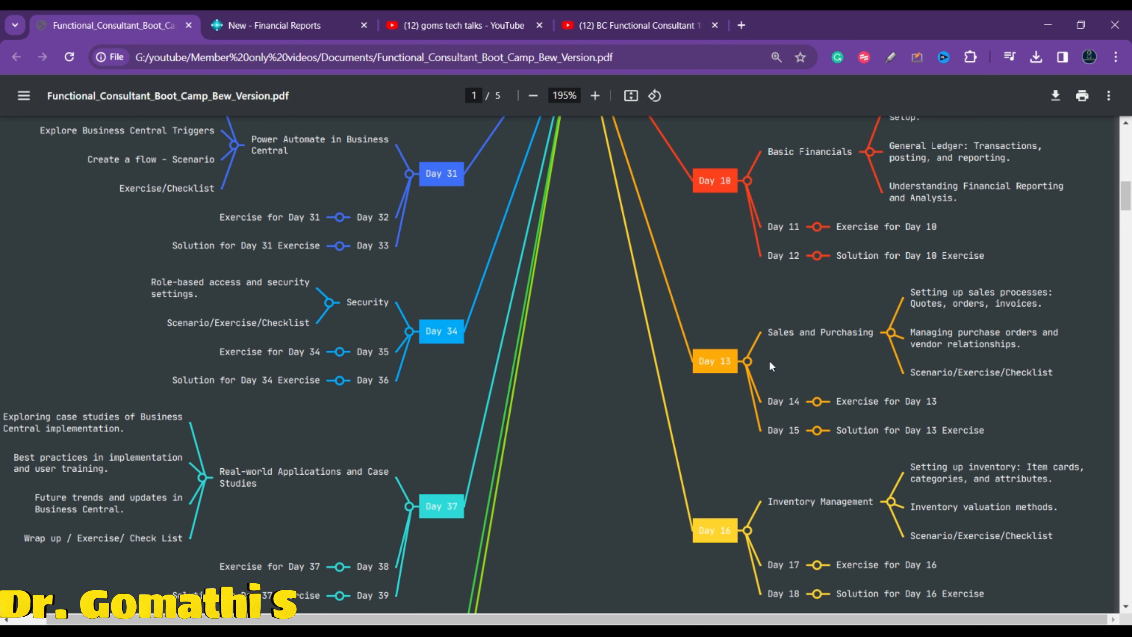